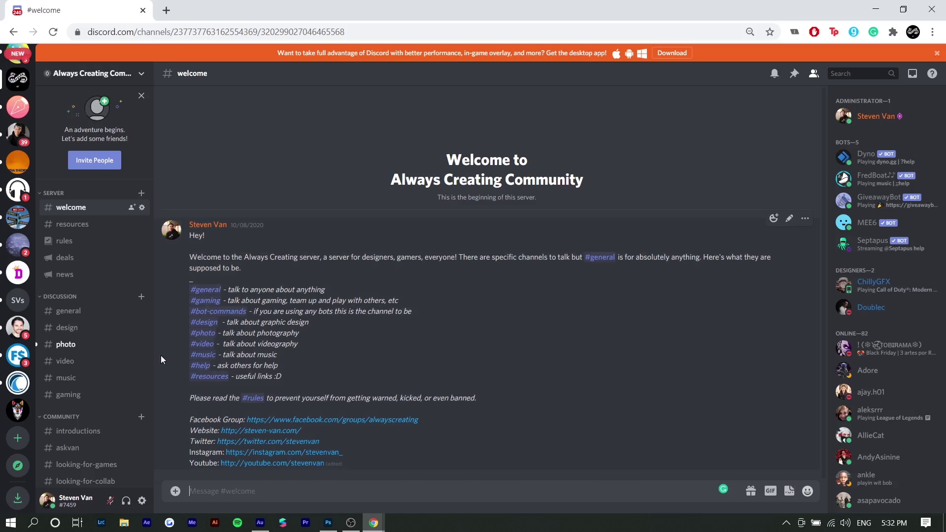
# - Create a custom server for a club or community, using the Always Creating logo as icon and keeping the suggested name
pyautogui.click(19, 437)
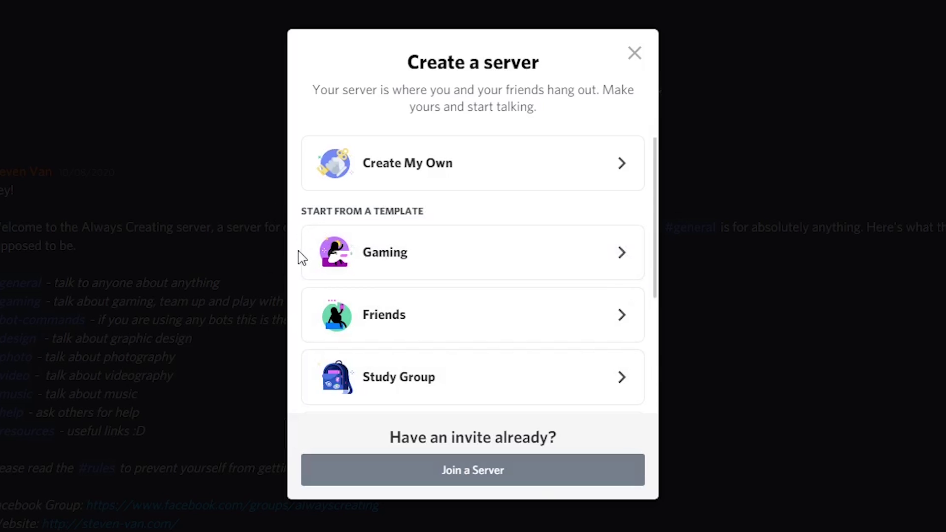
pyautogui.click(481, 163)
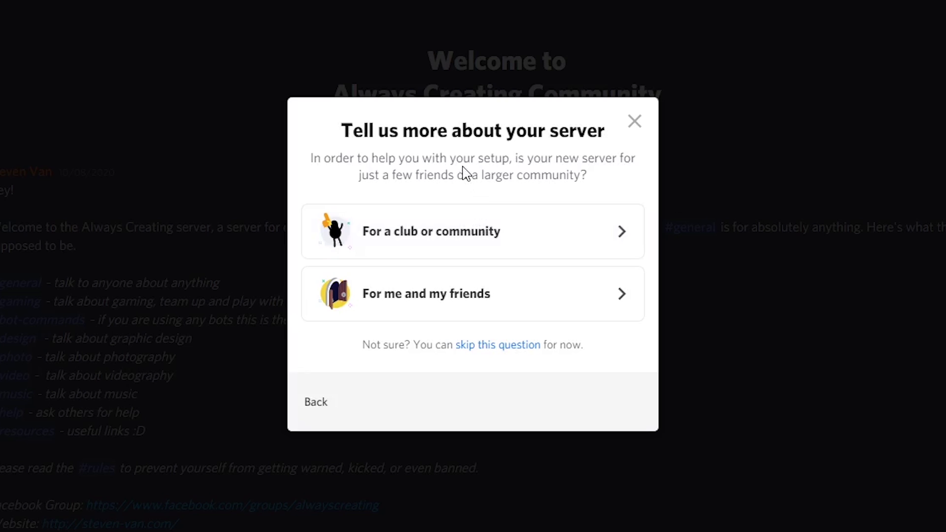
pyautogui.click(525, 240)
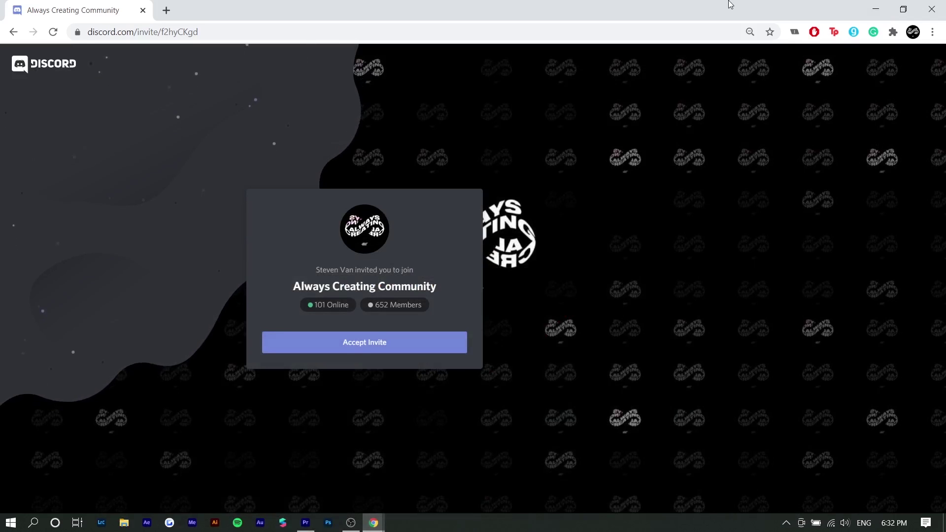
pyautogui.hotkey('alt', 'Tab')
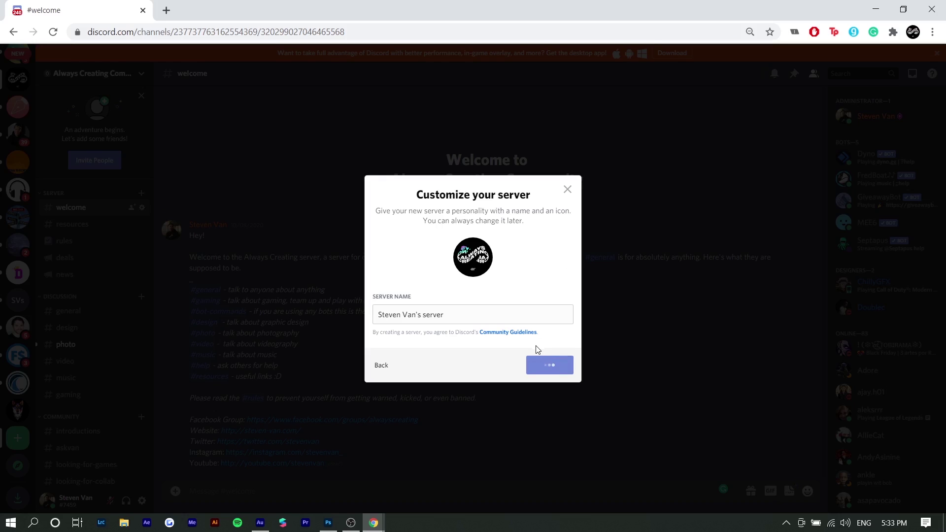
pyautogui.click(534, 357)
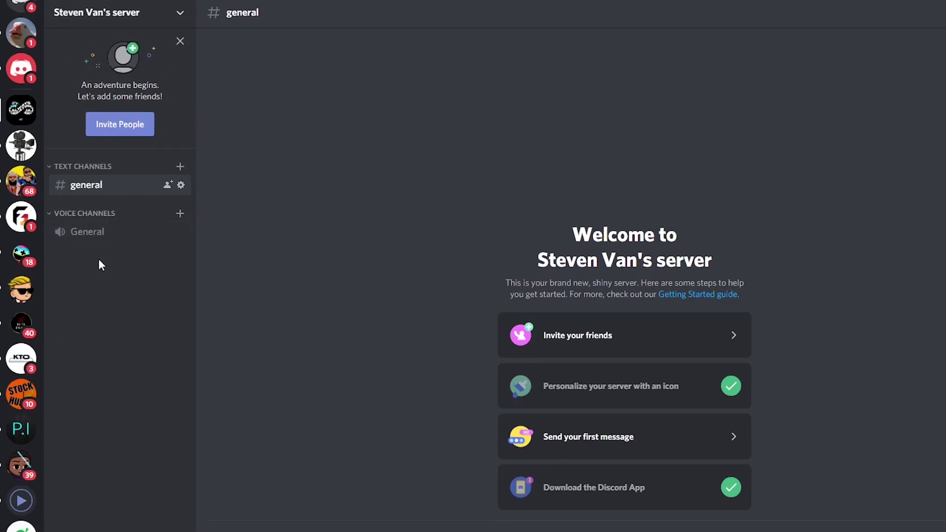
# - Create a text channel named welcome and place it above the general channel
pyautogui.rightClick(77, 265)
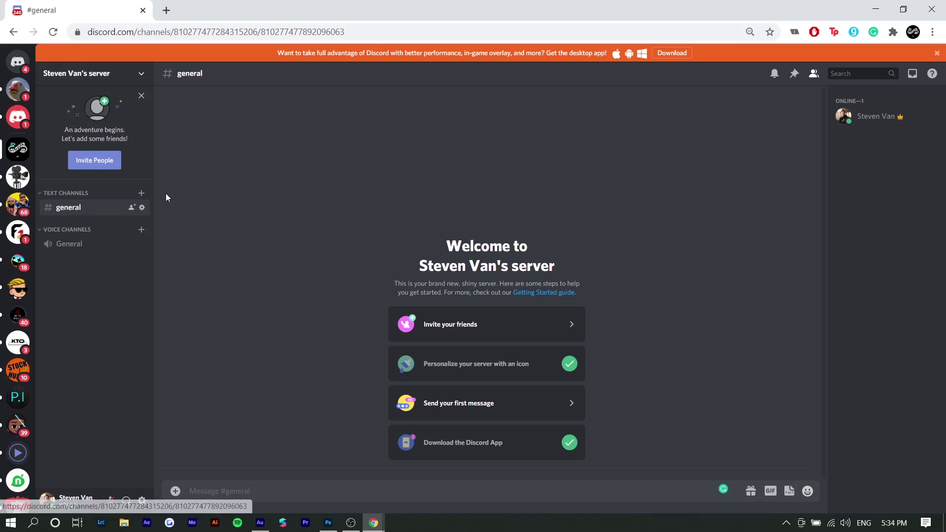
pyautogui.click(142, 193)
pyautogui.write('welcome')
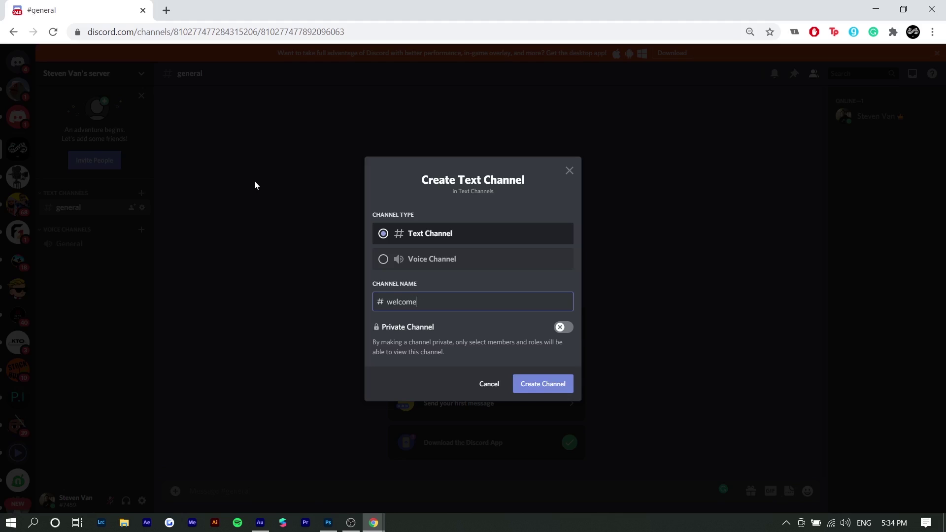
pyautogui.press('Return')
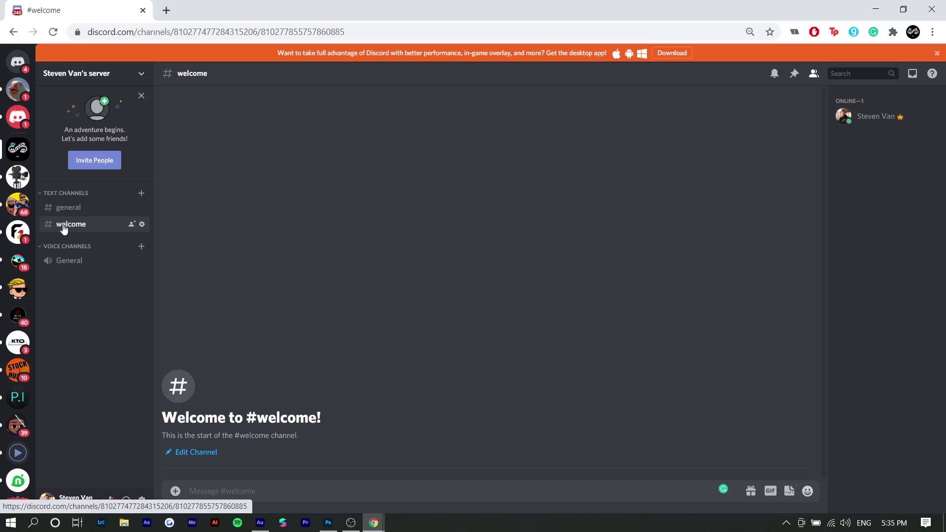
pyautogui.moveTo(63, 228); pyautogui.dragTo(63, 207)
# - Create a text channel named rules and place it between welcome and general
pyautogui.click(141, 194)
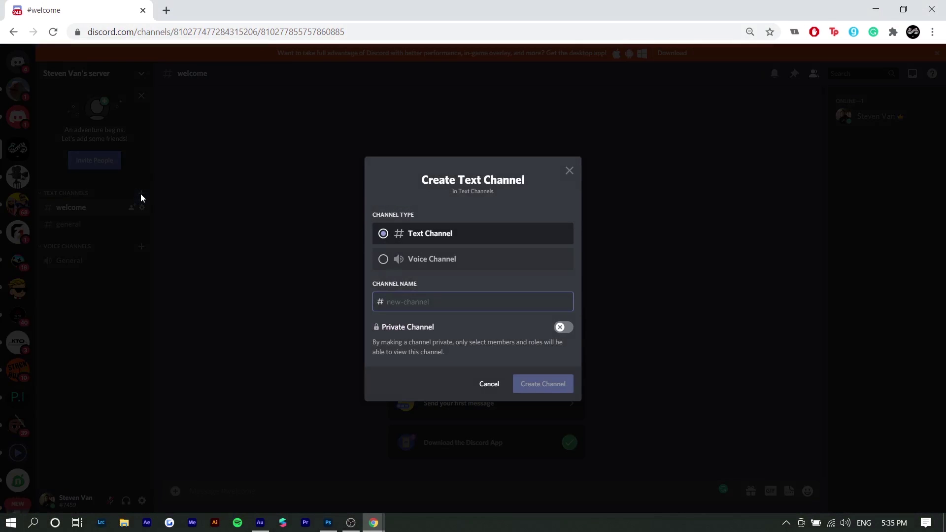
pyautogui.write('rules')
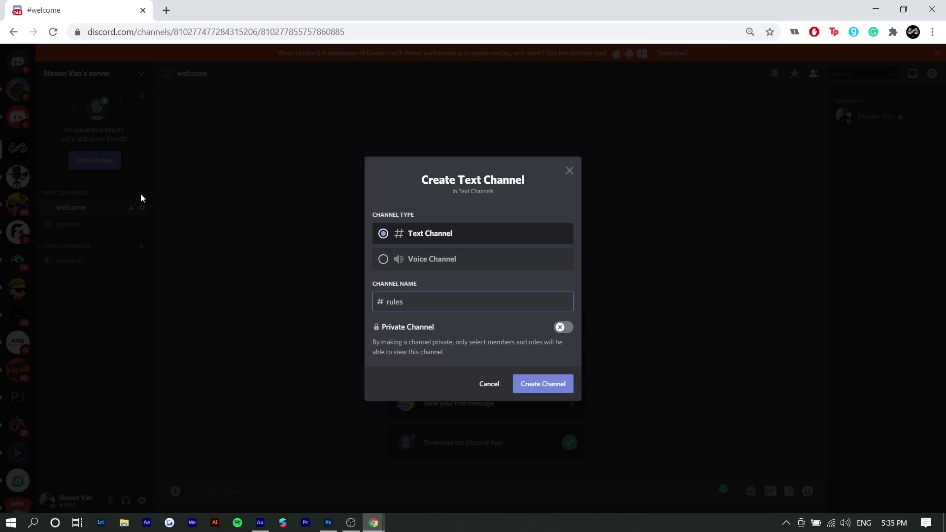
pyautogui.click(529, 385)
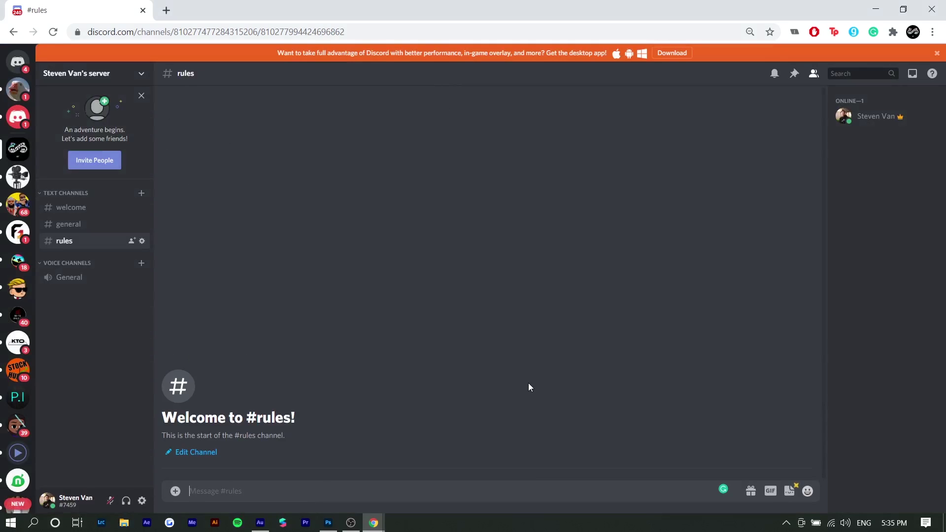
# - Create a text channel named announcement and place it between rules and general
pyautogui.click(141, 193)
pyautogui.write('annou')
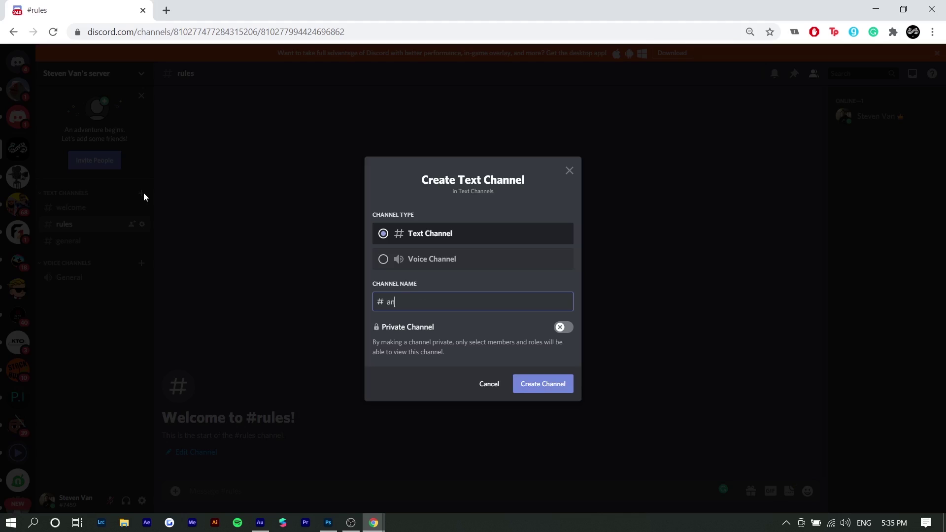
pyautogui.write('ncement')
pyautogui.press('Return')
pyautogui.moveTo(84, 257); pyautogui.dragTo(81, 235)
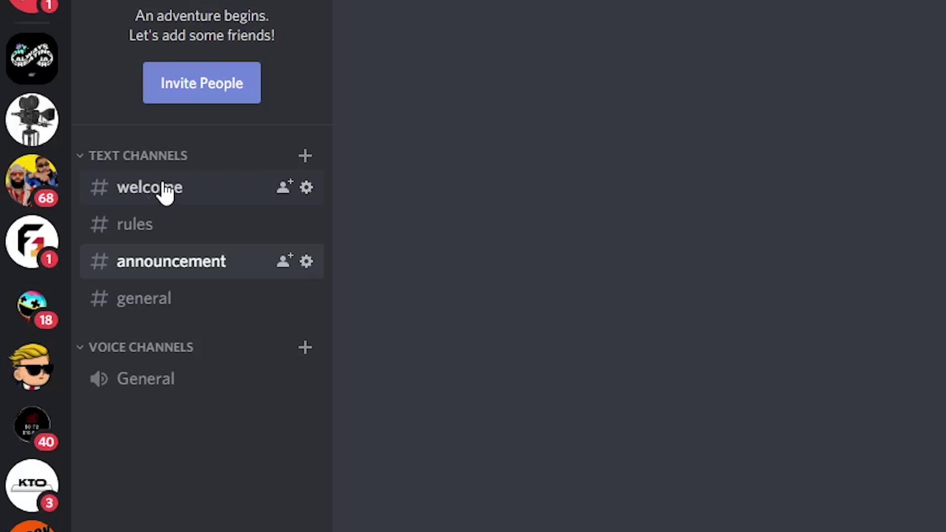
# - Rename the Text Channels category to Welcome and save the change
pyautogui.rightClick(164, 155)
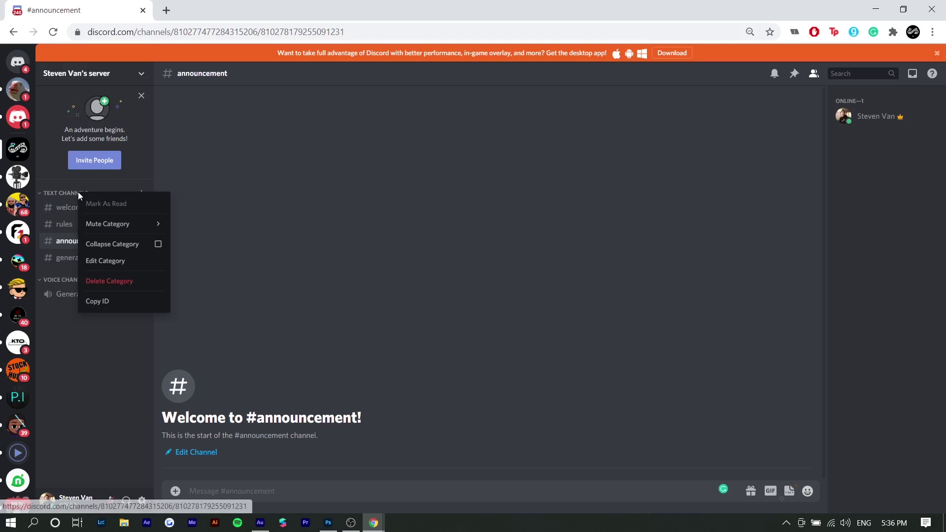
pyautogui.click(106, 259)
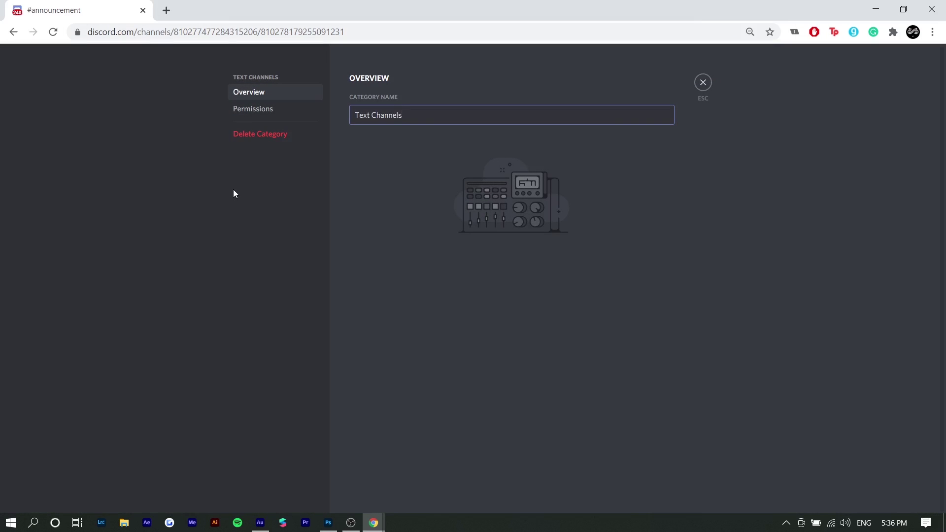
pyautogui.hotkey('ctrl', 'a')
pyautogui.write('Welcome')
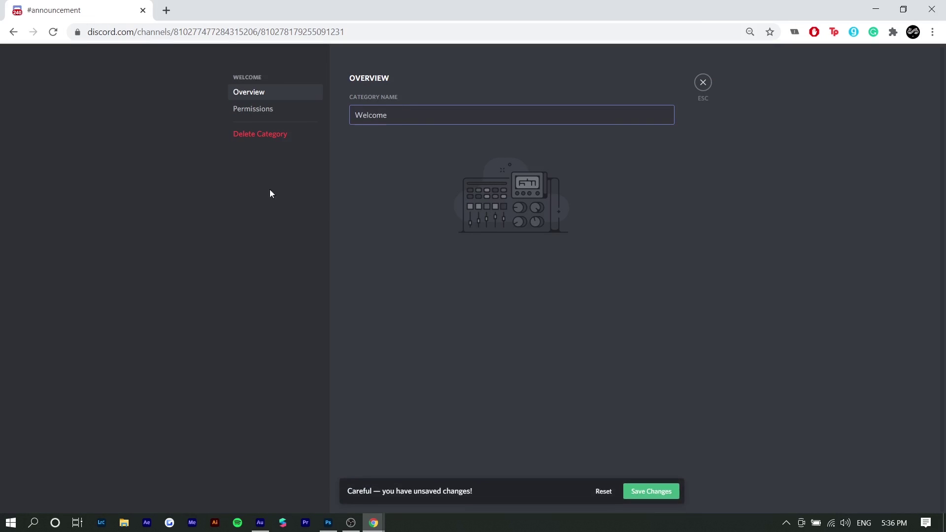
pyautogui.click(658, 492)
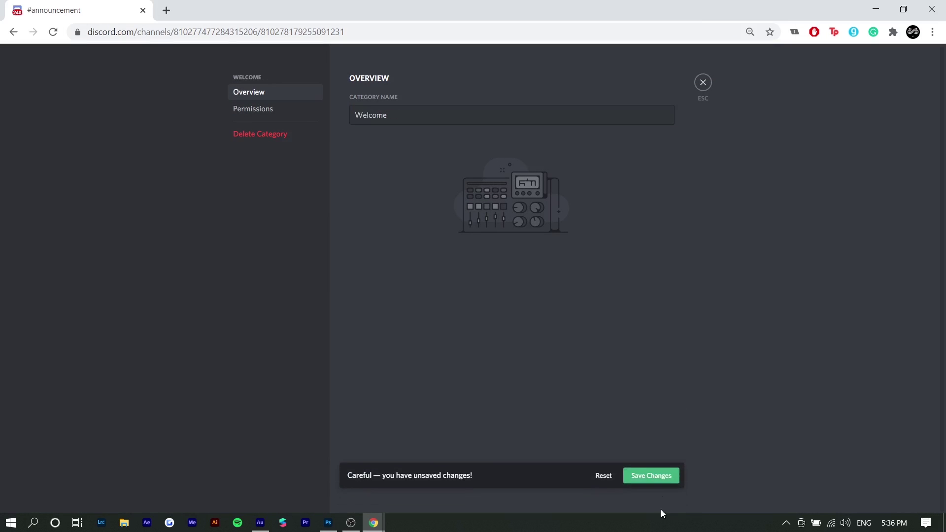
pyautogui.click(700, 84)
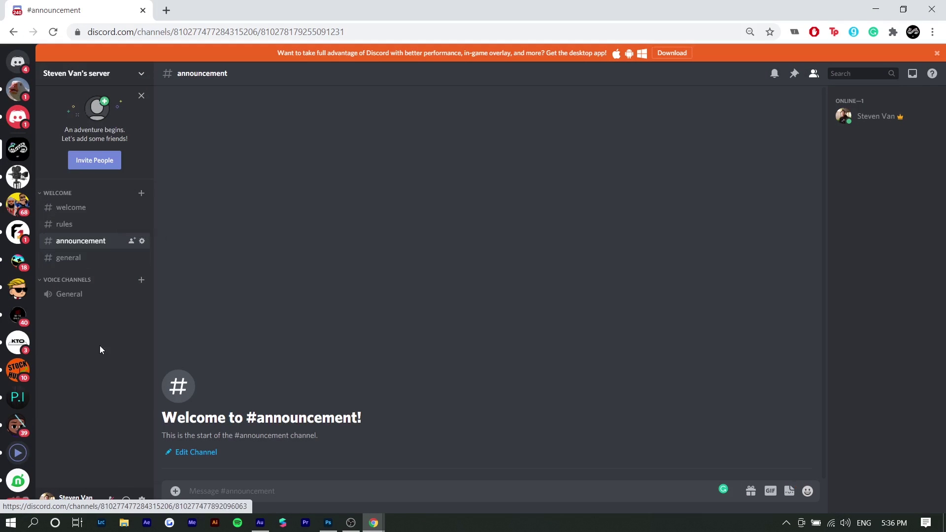
# - Create a Discussion category above Voice Channels and move the general text channel into it
pyautogui.rightClick(66, 382)
pyautogui.click(111, 432)
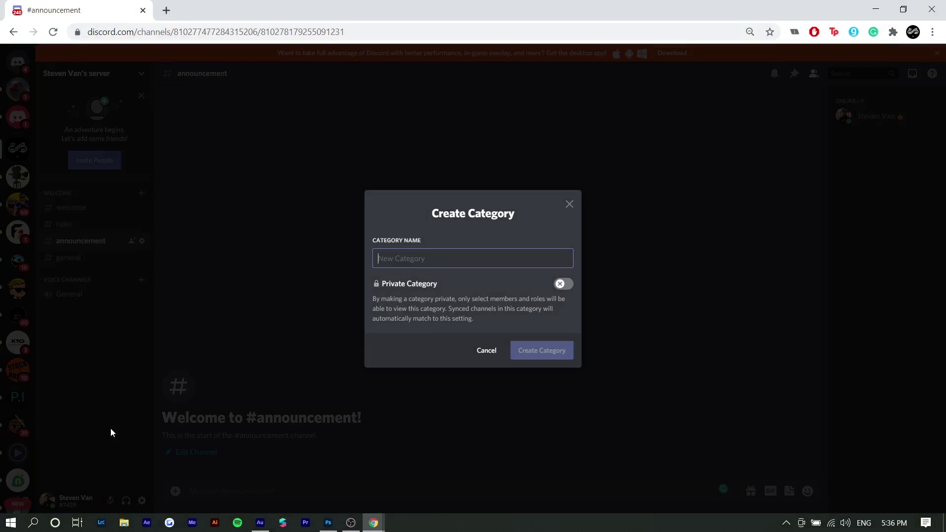
pyautogui.write('Disscusion')
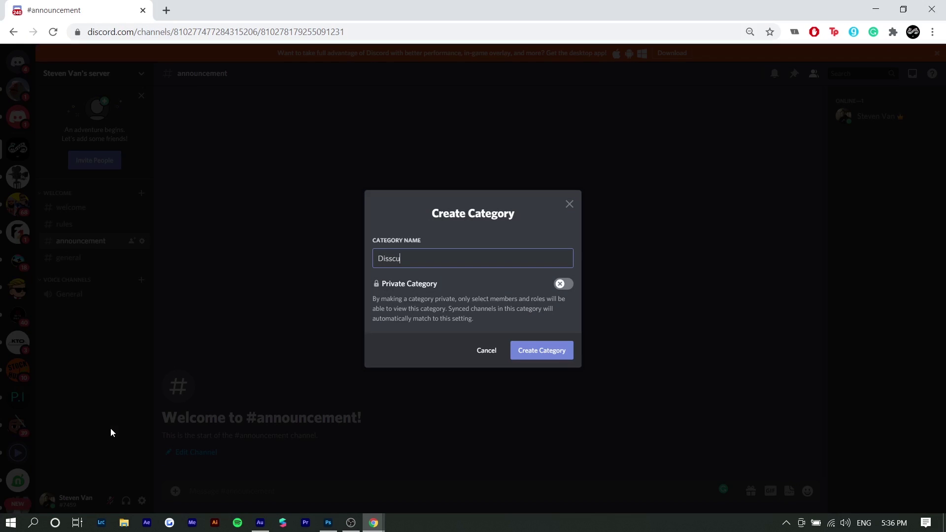
pyautogui.click(542, 351)
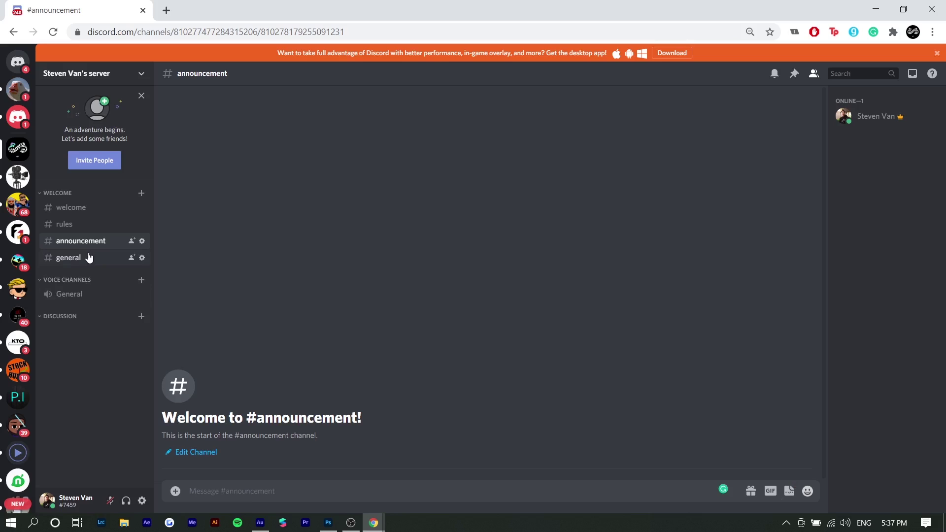
pyautogui.moveTo(87, 258)
pyautogui.mouseDown()
pyautogui.moveTo(81, 318)
pyautogui.moveTo(81, 259)
pyautogui.mouseUp()
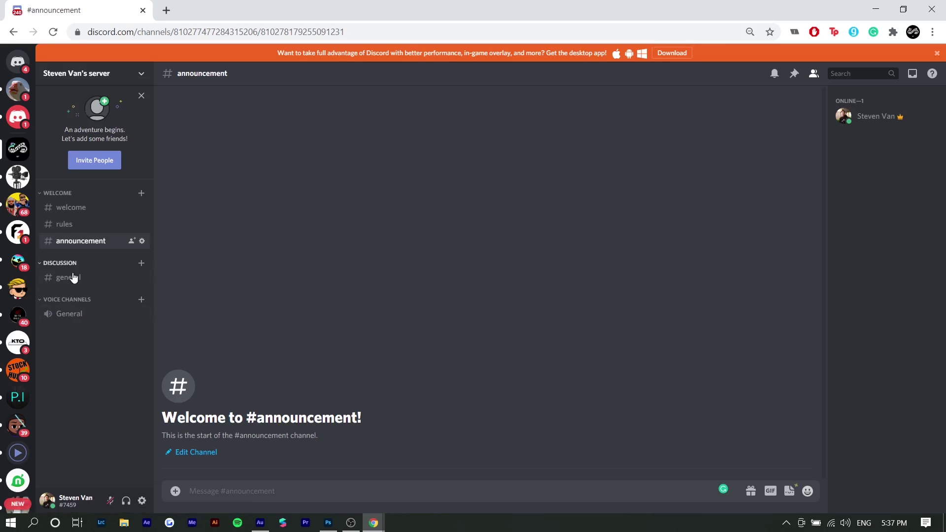
# - Add two text channels named gaming and sports to the Discussion category
pyautogui.click(142, 264)
pyautogui.write('gaming')
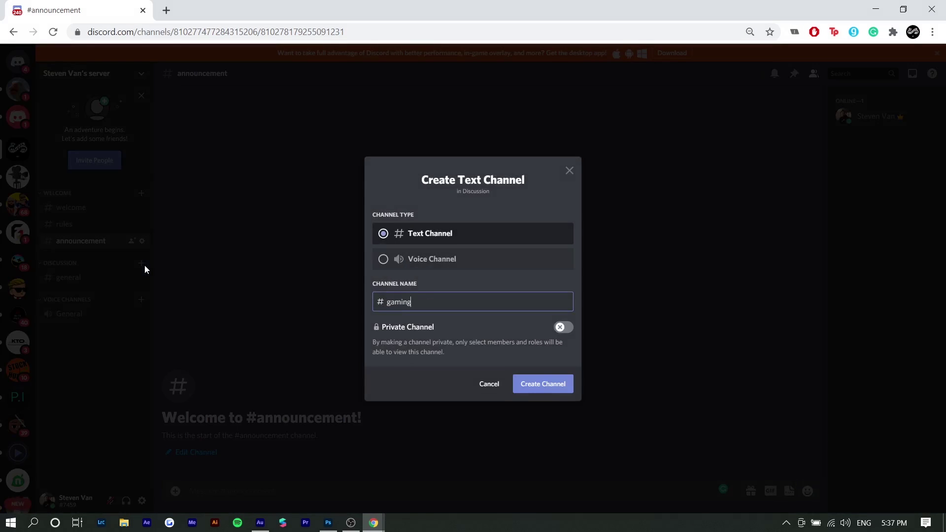
pyautogui.press('Return')
pyautogui.click(142, 265)
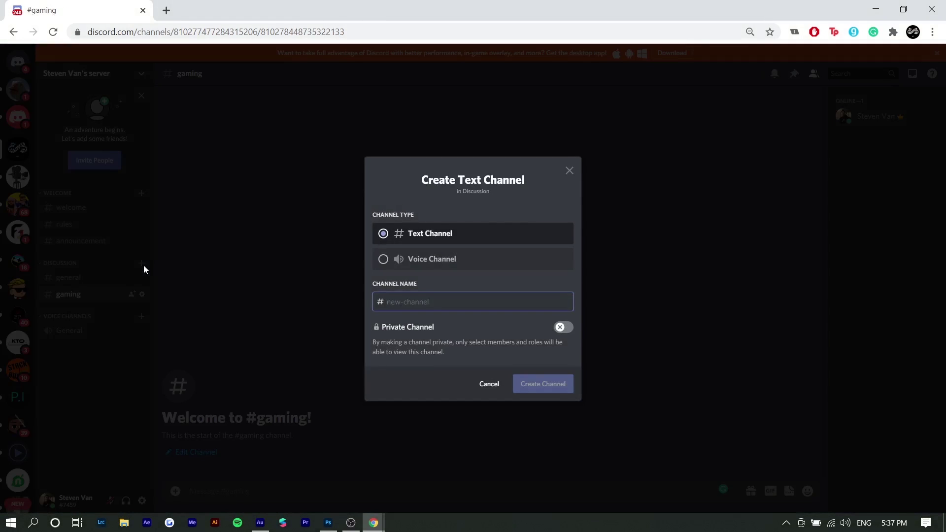
pyautogui.write('sports')
pyautogui.press('Return')
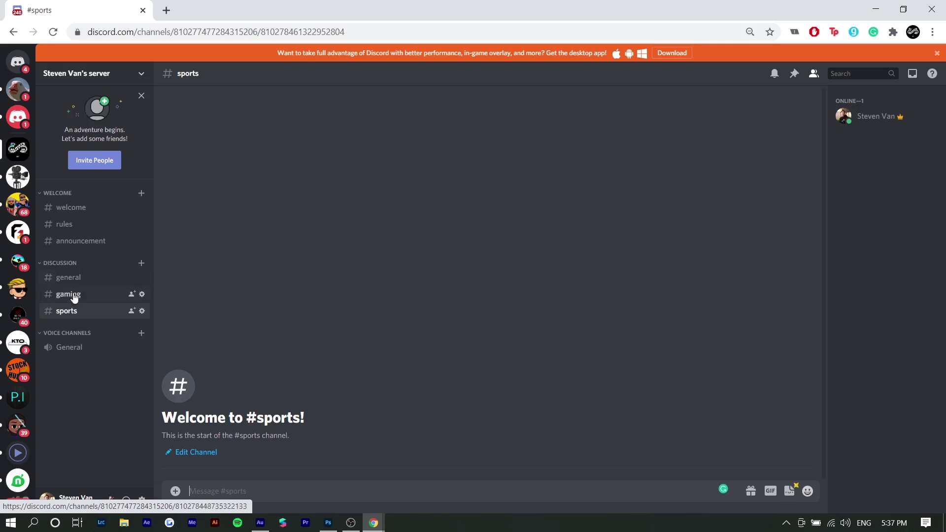
# - Look through the Stock Hub server's channel list to see how its channel names use emojis
pyautogui.click(22, 374)
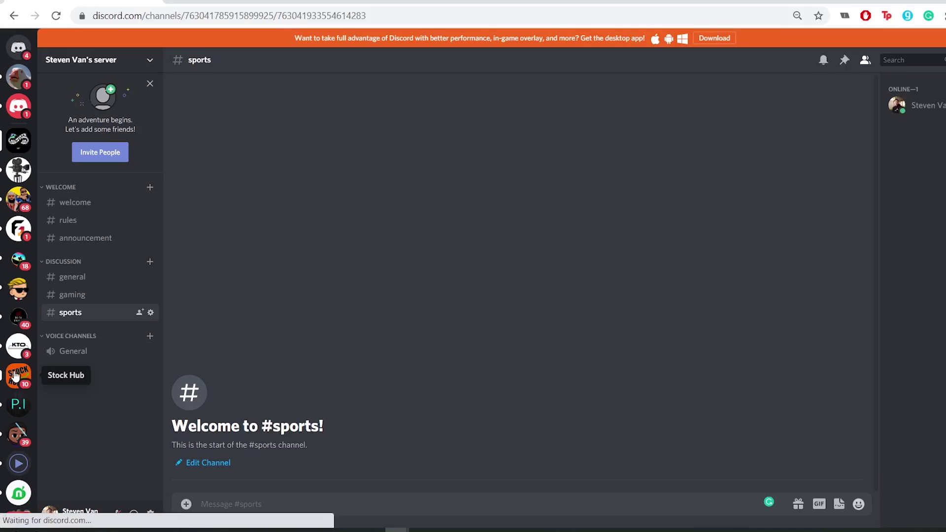
pyautogui.scroll(-20, 183, 435)
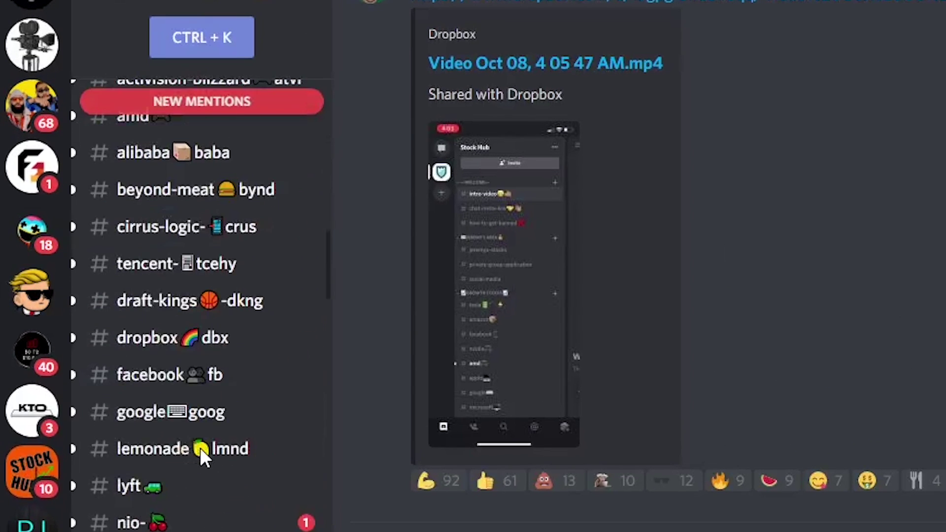
pyautogui.scroll(15, 199, 445)
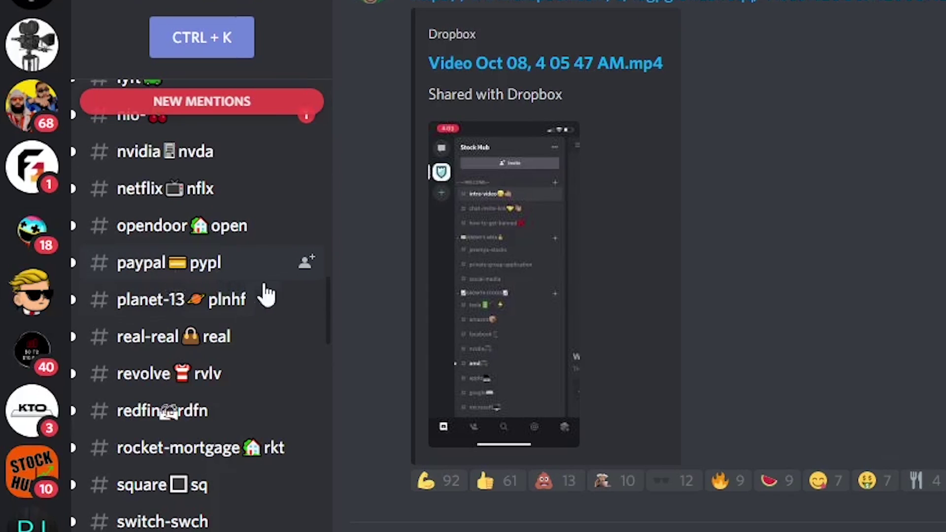
pyautogui.scroll(-5, 266, 296)
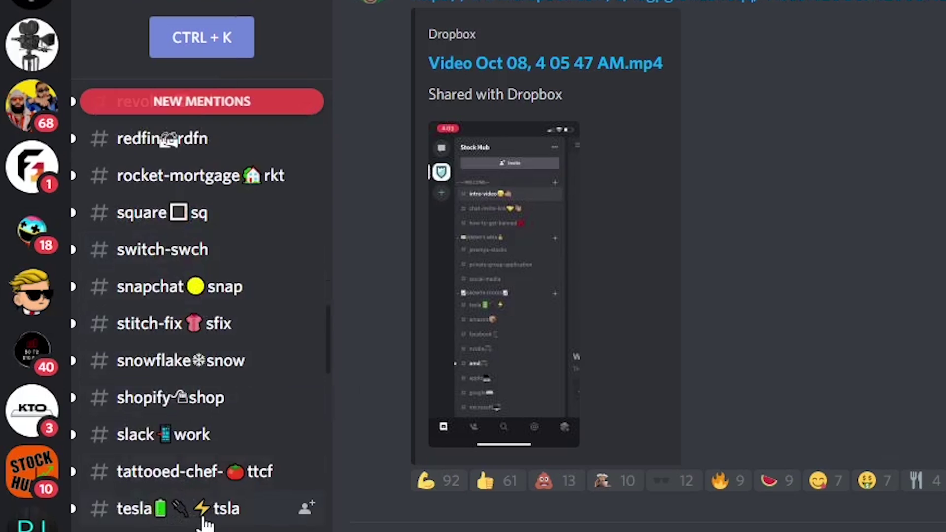
pyautogui.scroll(-10, 204, 512)
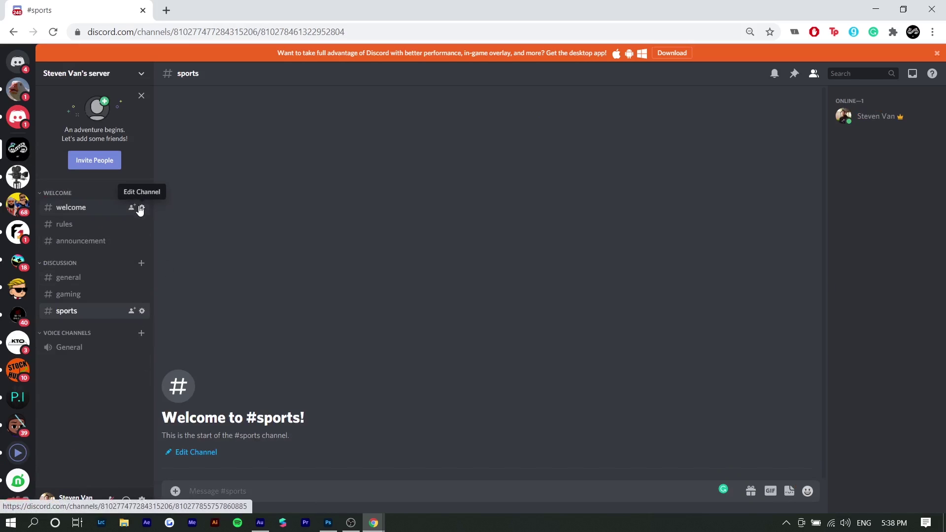
# - Add a waving hand emoji in front of the welcome channel's name
pyautogui.click(141, 208)
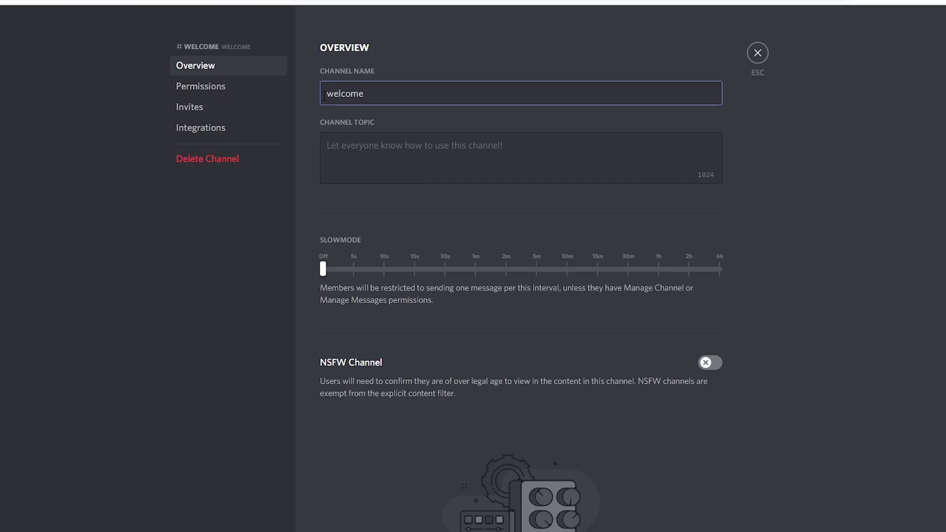
pyautogui.press('super+period')
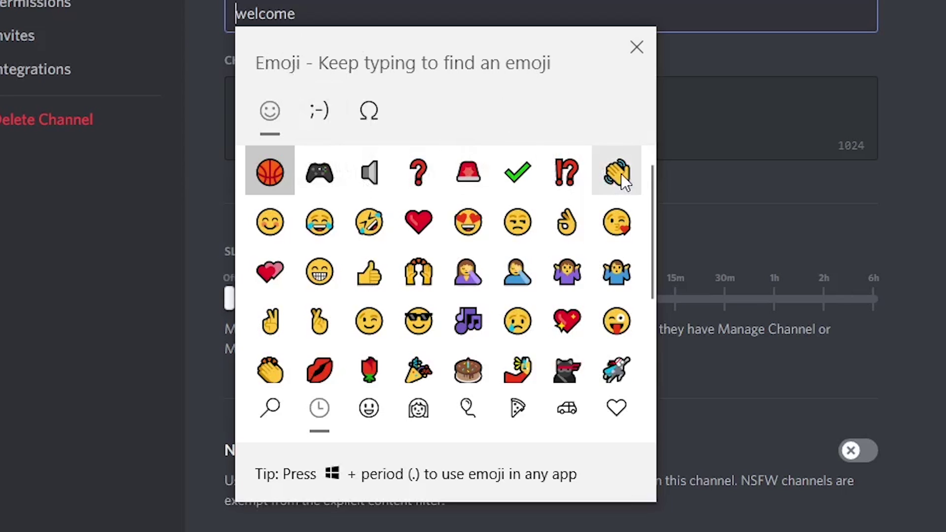
pyautogui.click(621, 174)
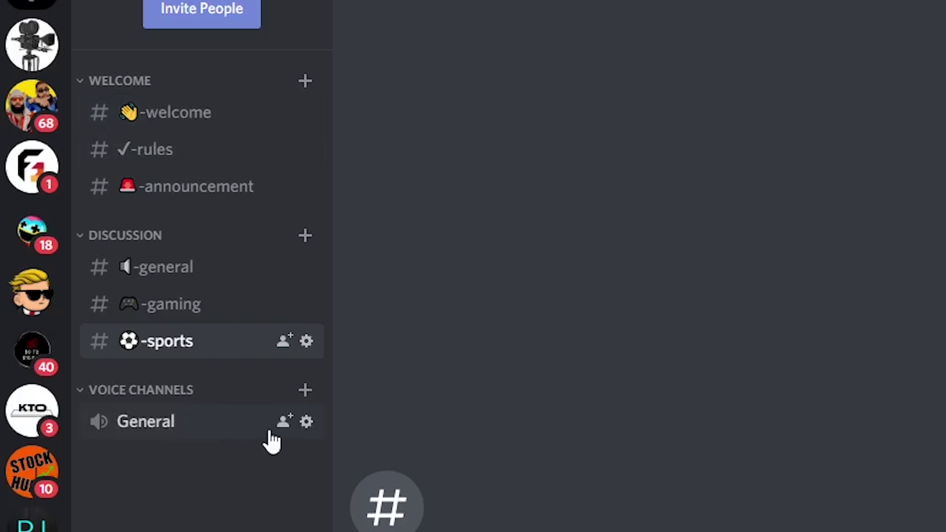
# - Create a voice channel named gaming in the Voice Channels category
pyautogui.click(305, 390)
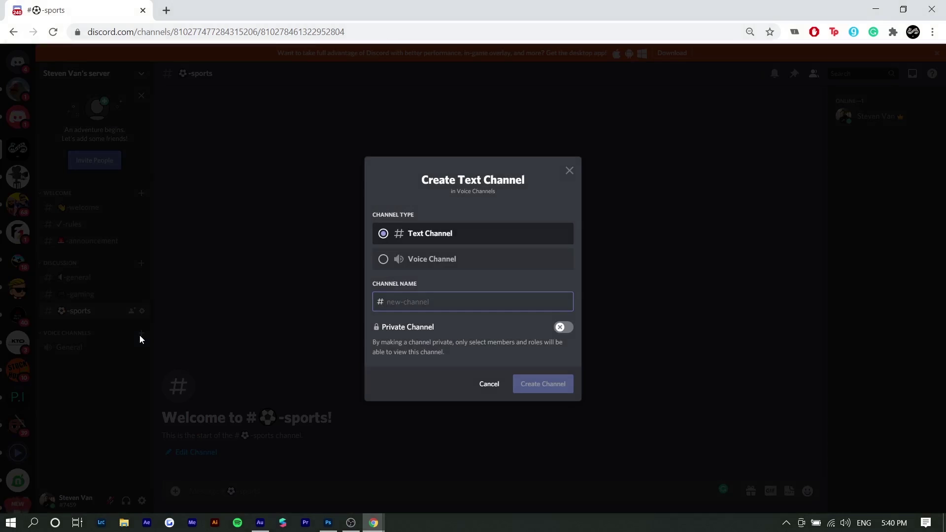
pyautogui.write('gaming')
pyautogui.press('Return')
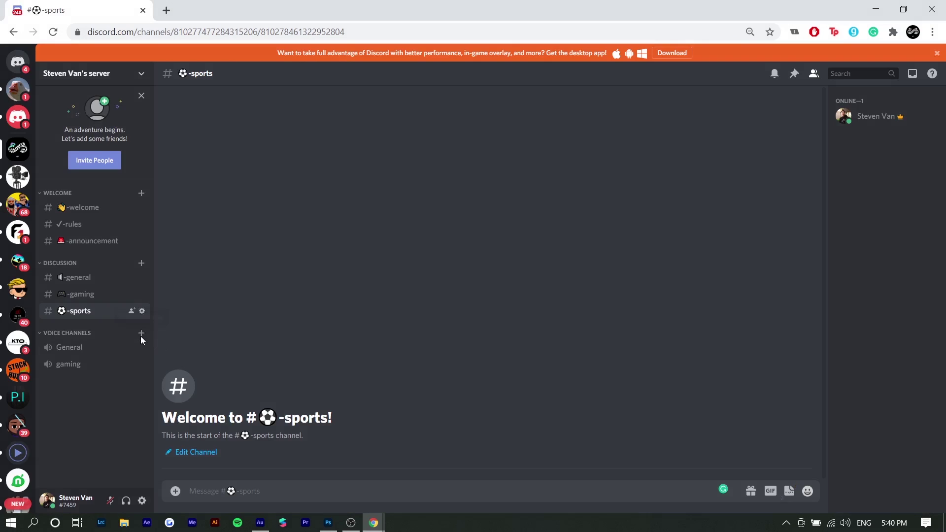
# - Create a voice channel named sports in the Voice Channels category, then collapse that category
pyautogui.click(141, 334)
pyautogui.write('sports')
pyautogui.click(472, 259)
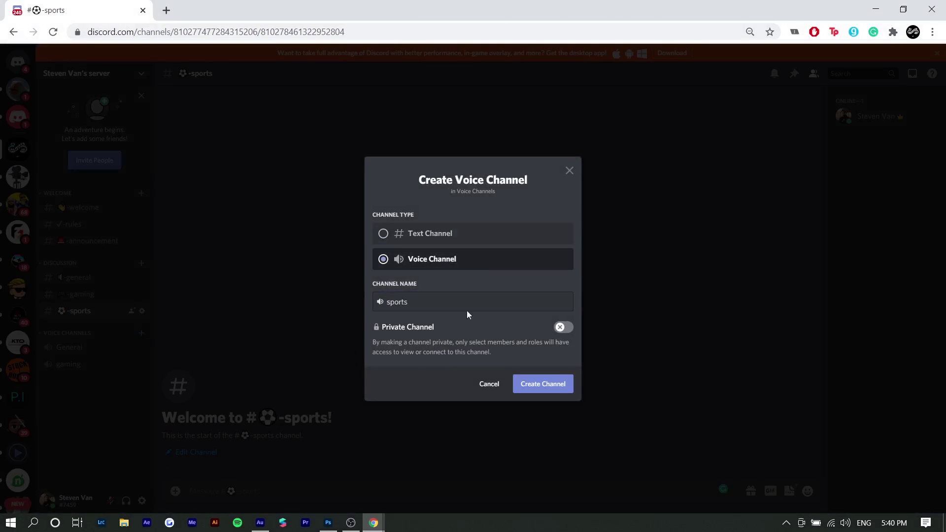
pyautogui.click(543, 383)
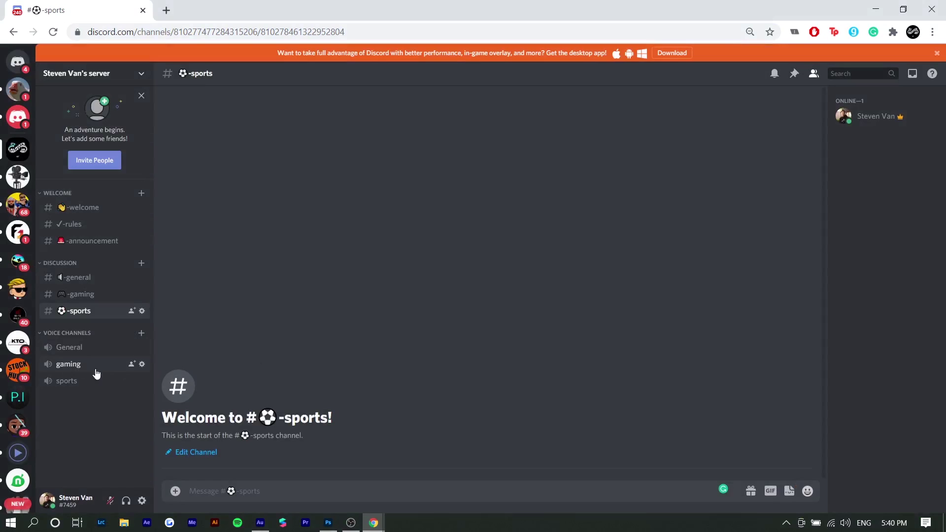
pyautogui.click(59, 333)
# - Start the Community setup in the server settings and complete its safety checks by enabling media content scanning for all members
pyautogui.click(82, 207)
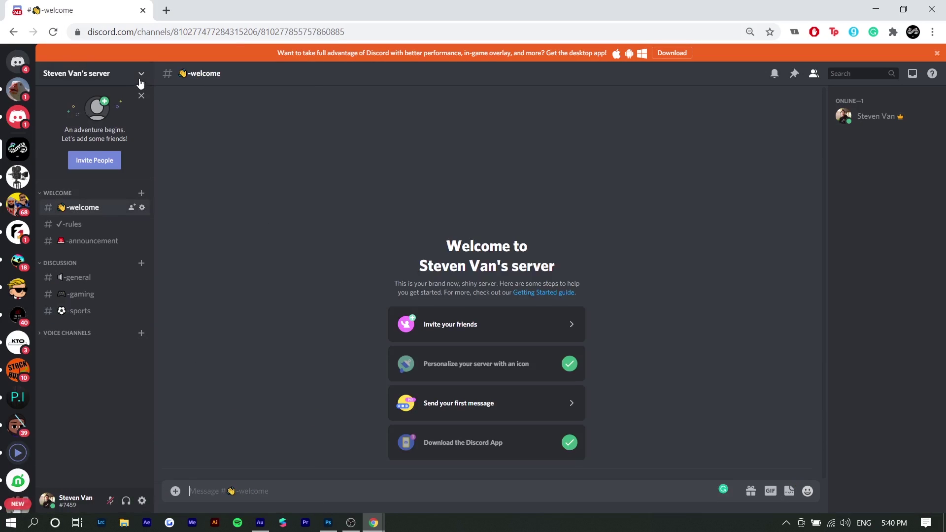
pyautogui.click(141, 81)
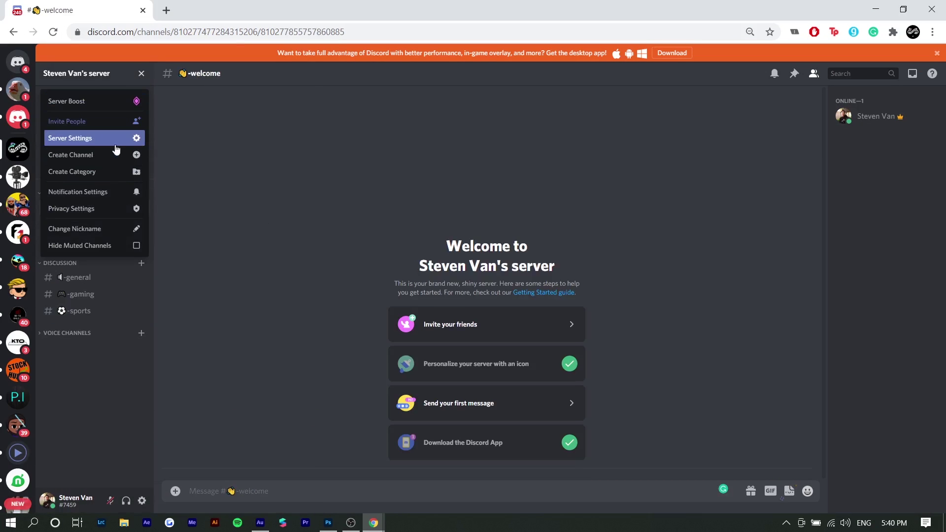
pyautogui.click(115, 142)
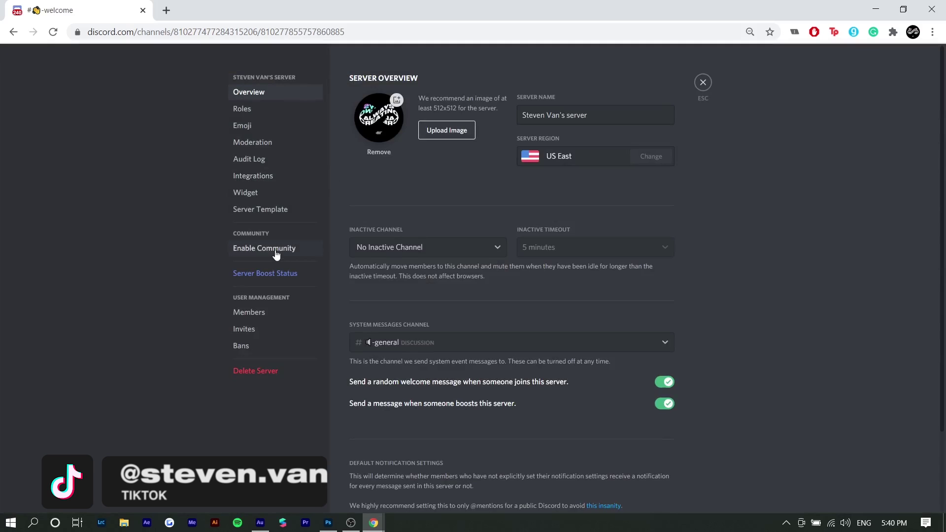
pyautogui.click(254, 250)
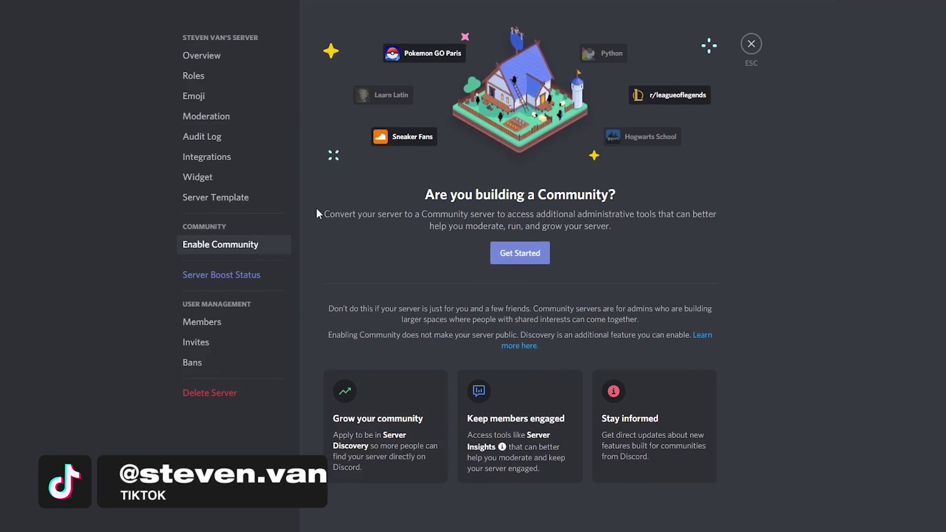
pyautogui.click(516, 262)
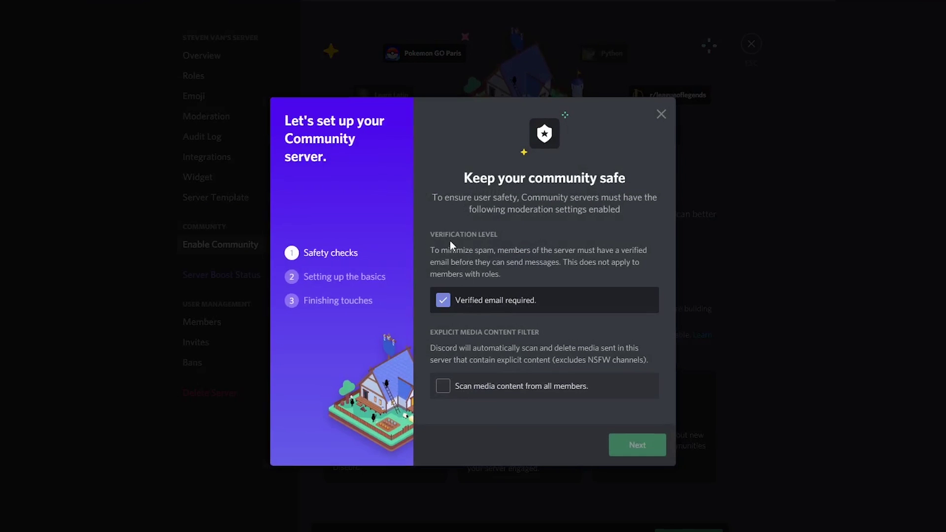
pyautogui.click(462, 380)
pyautogui.press('Return')
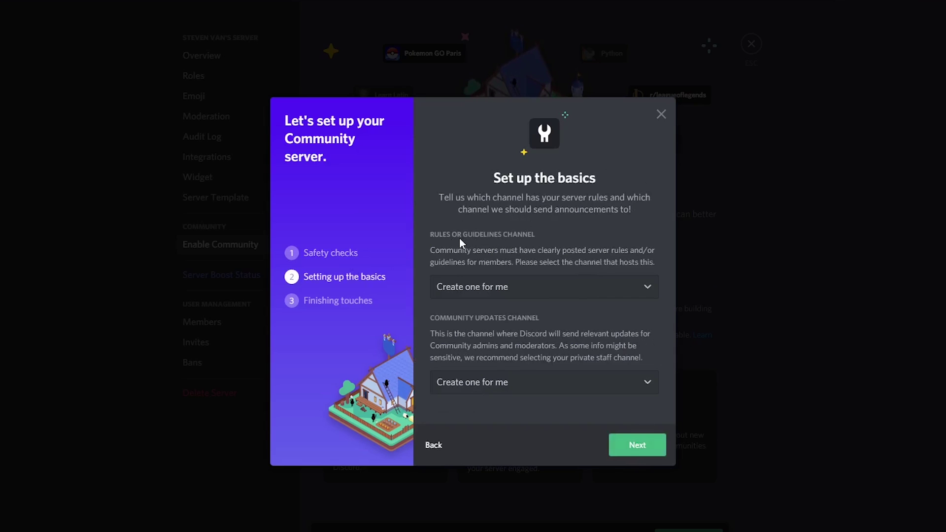
# - Choose the rules channel as the rules or guidelines channel and have the community updates channel created automatically
pyautogui.click(511, 279)
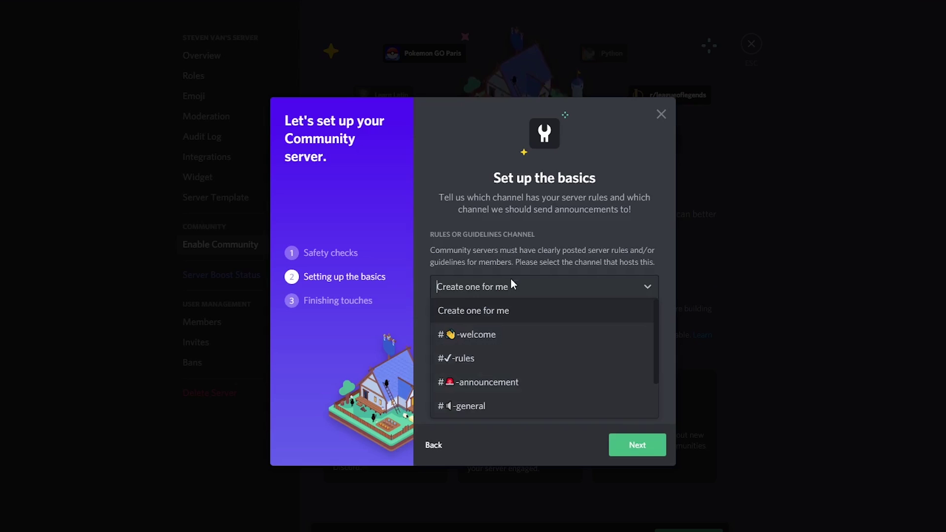
pyautogui.click(469, 367)
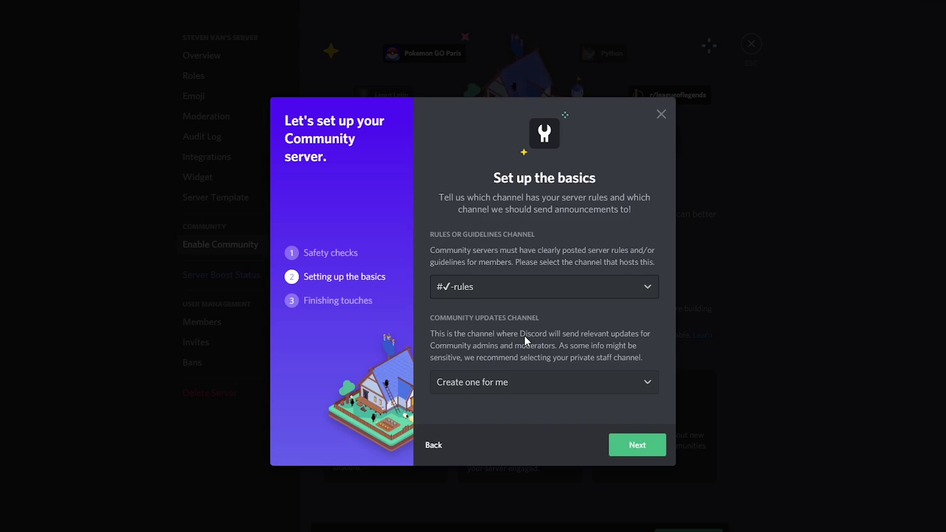
pyautogui.click(524, 382)
pyautogui.click(487, 264)
pyautogui.click(635, 445)
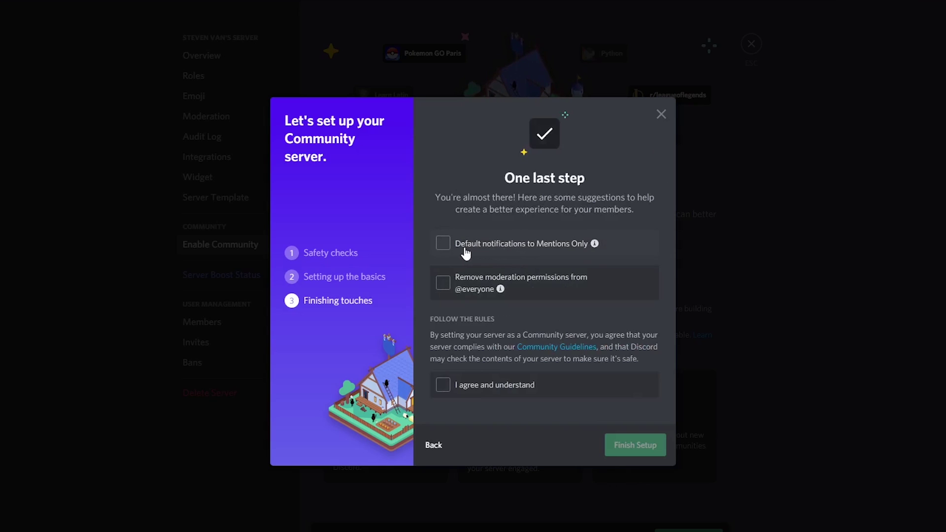
pyautogui.click(543, 251)
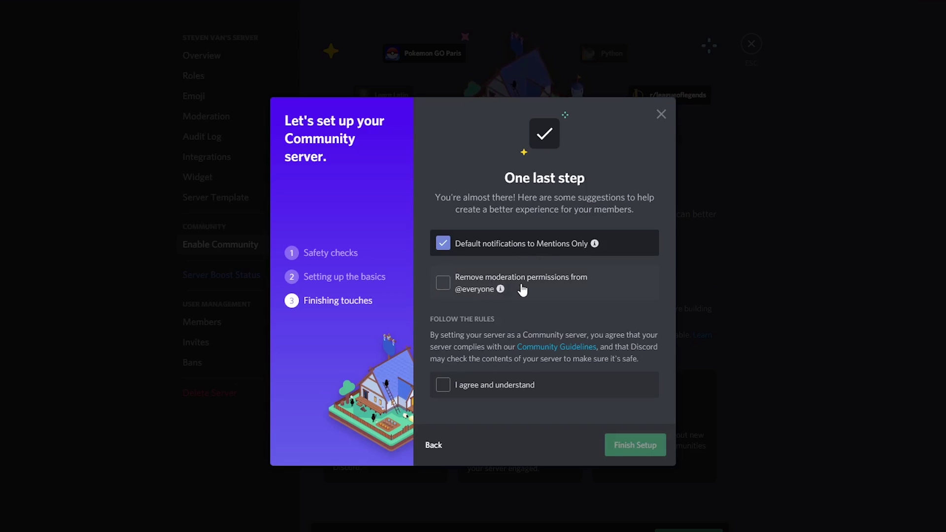
pyautogui.click(467, 297)
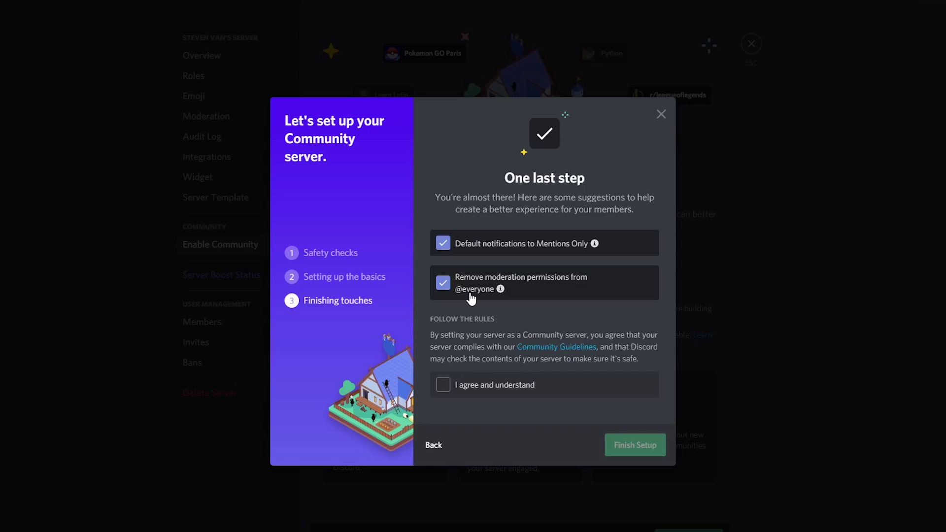
pyautogui.click(443, 385)
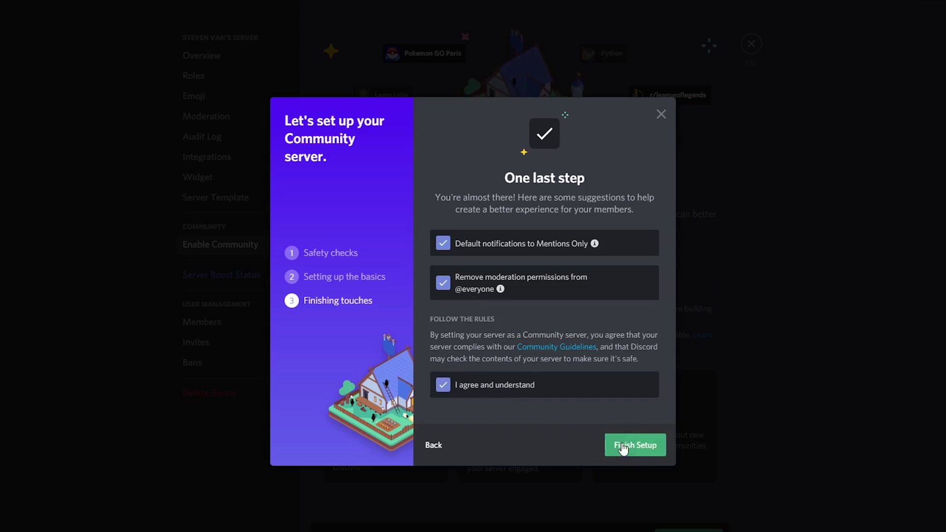
pyautogui.click(611, 443)
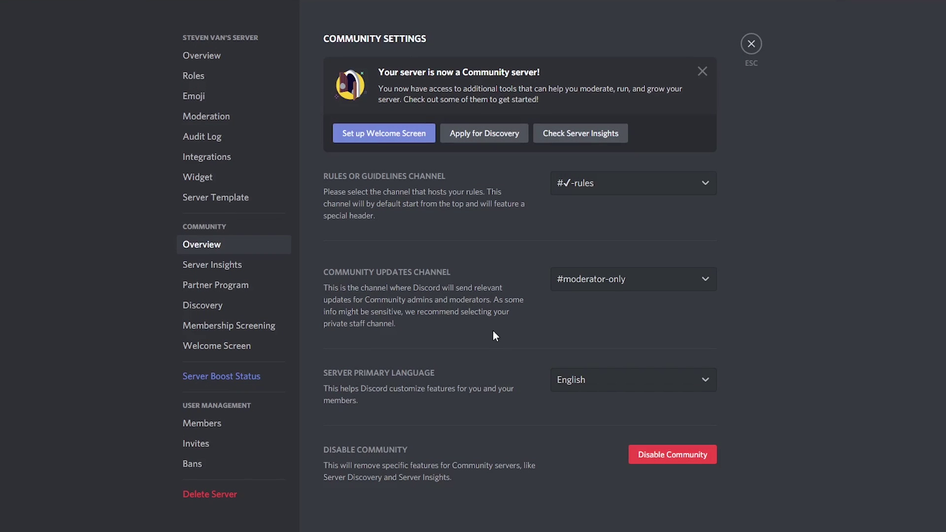
# - Set up the Welcome Screen with the rules channel as a recommended channel, described as "Learn about the guidelines of this server."
pyautogui.click(373, 136)
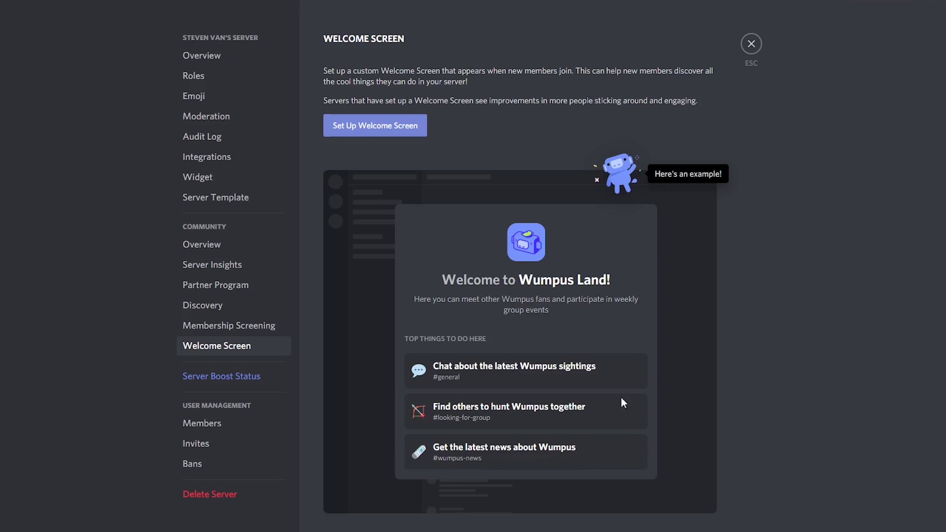
pyautogui.click(386, 129)
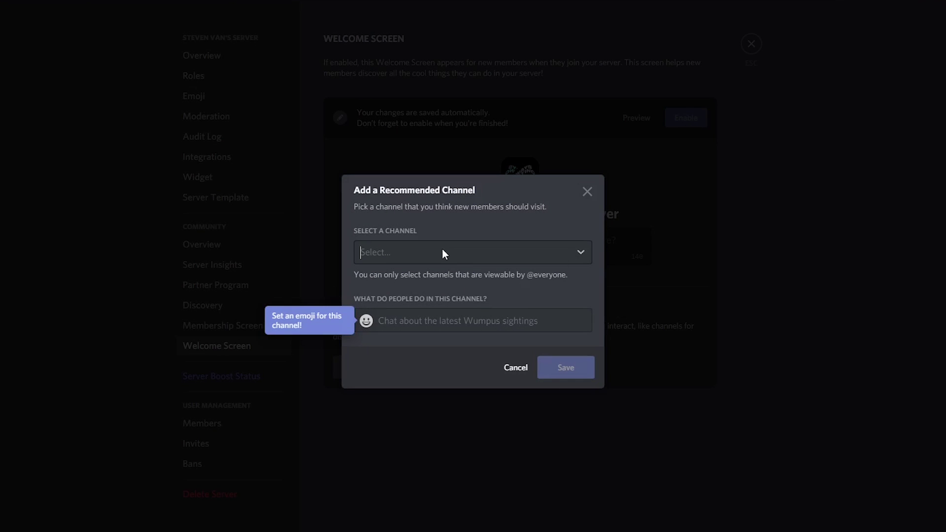
pyautogui.click(443, 252)
pyautogui.click(424, 298)
pyautogui.click(492, 320)
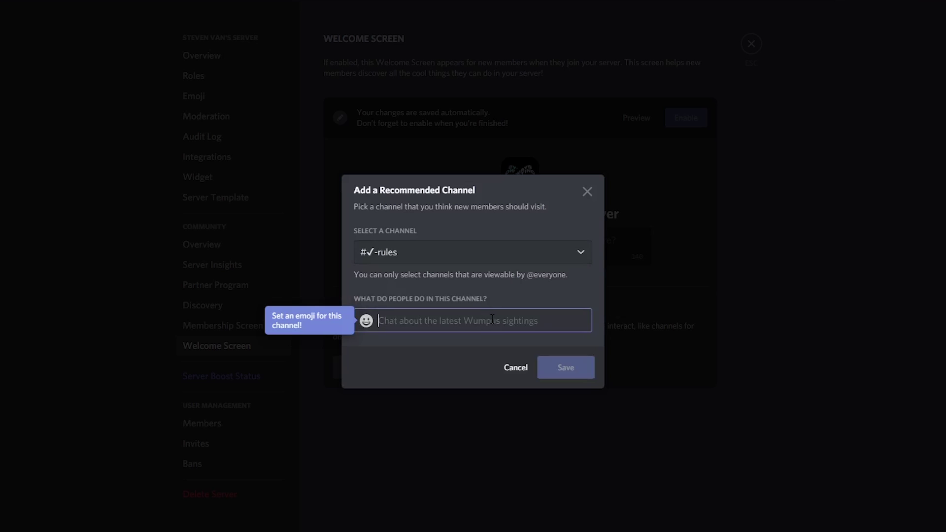
pyautogui.write('Learn ab')
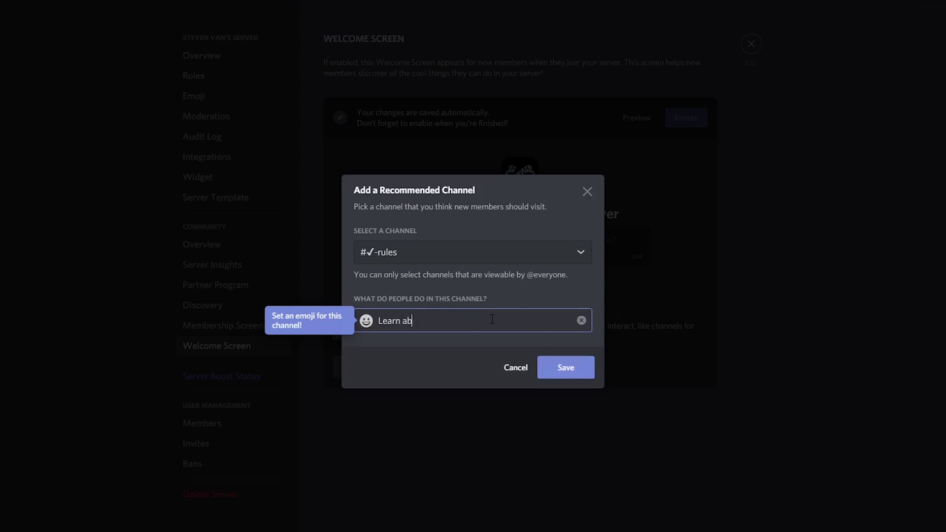
pyautogui.write('out the guidelines of this server.')
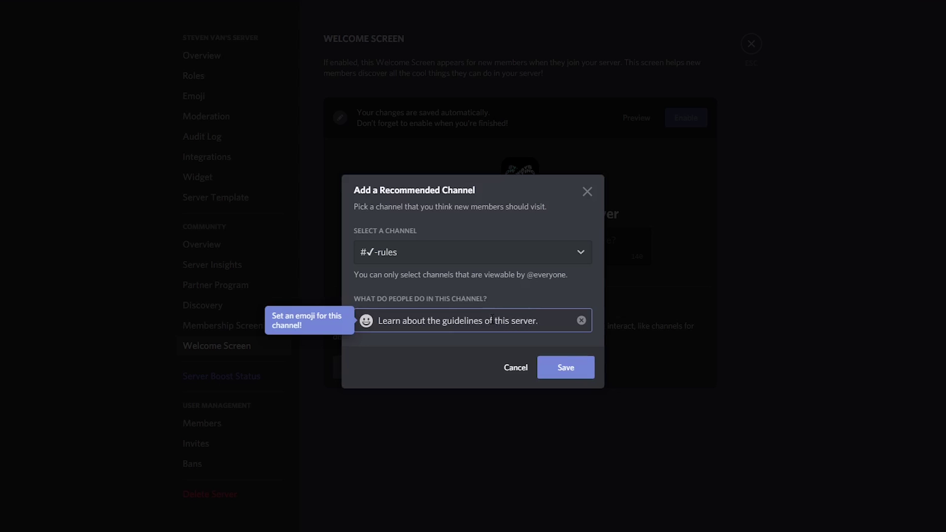
pyautogui.click(571, 372)
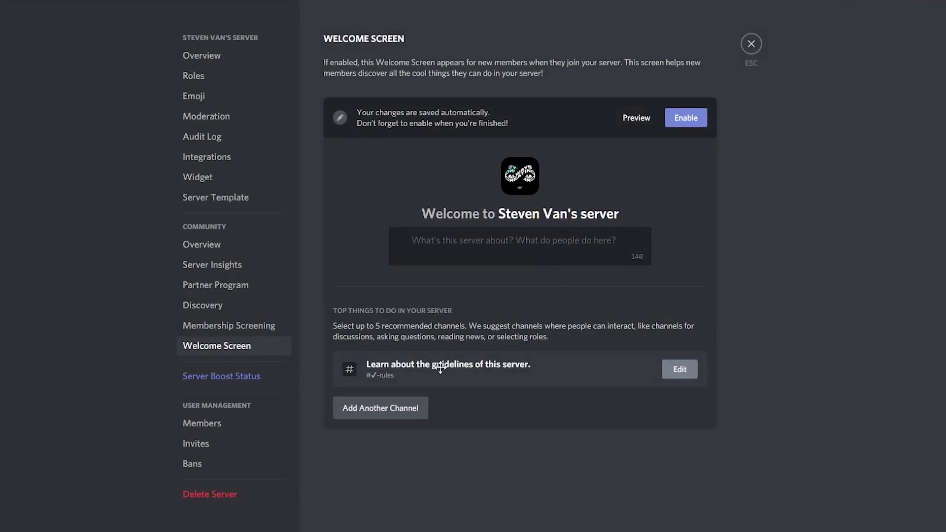
# - Add the announcement channel to the Welcome Screen's recommended channels with the description "Keep updated!"
pyautogui.click(399, 415)
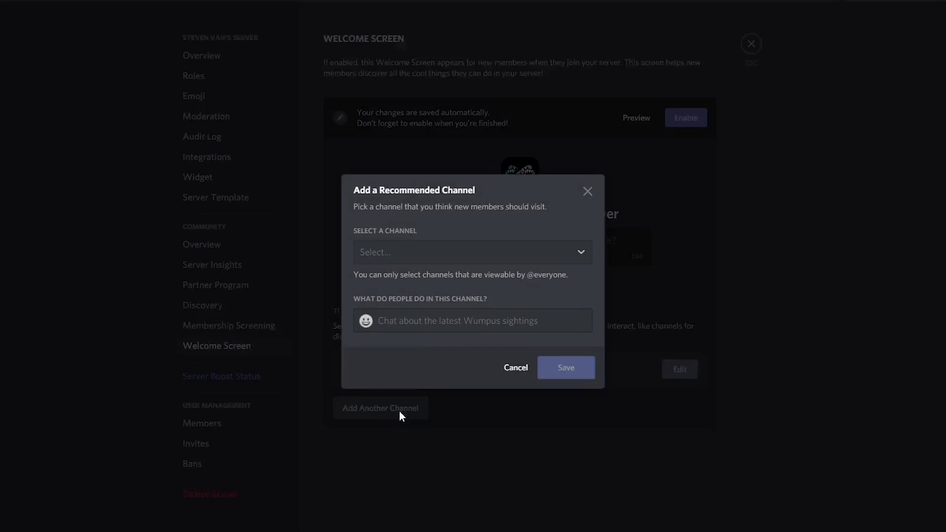
pyautogui.click(452, 254)
pyautogui.click(439, 300)
pyautogui.click(441, 317)
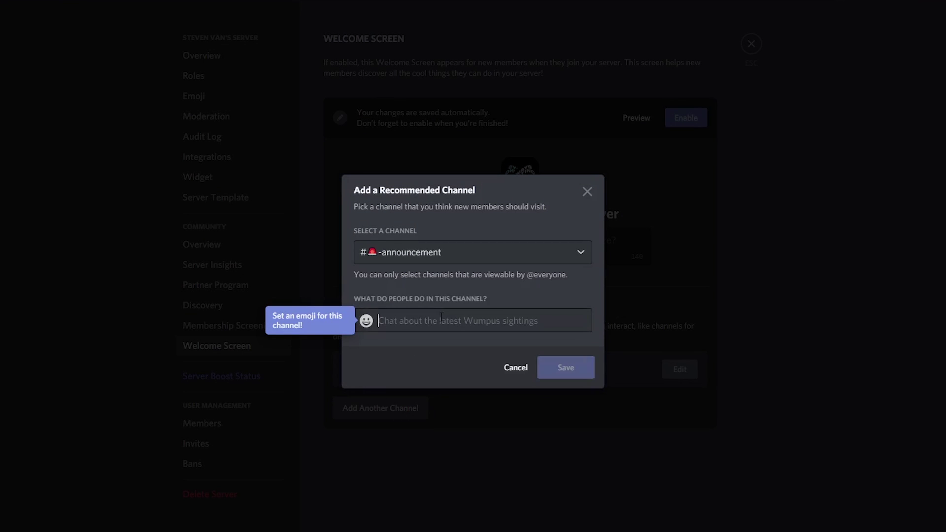
pyautogui.write('Keep updated')
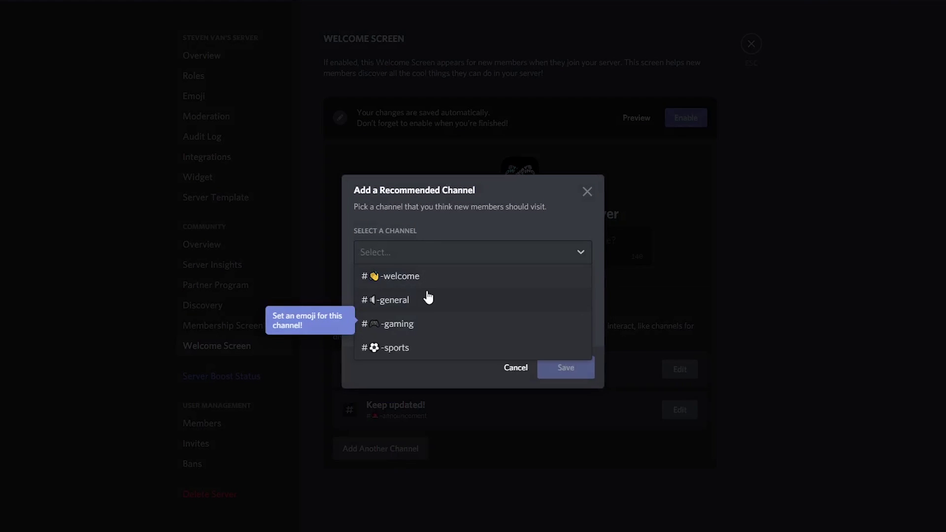
# - Add the general channel to the Welcome Screen's recommended channels with the description "Start talking here :)"
pyautogui.click(426, 297)
pyautogui.click(436, 318)
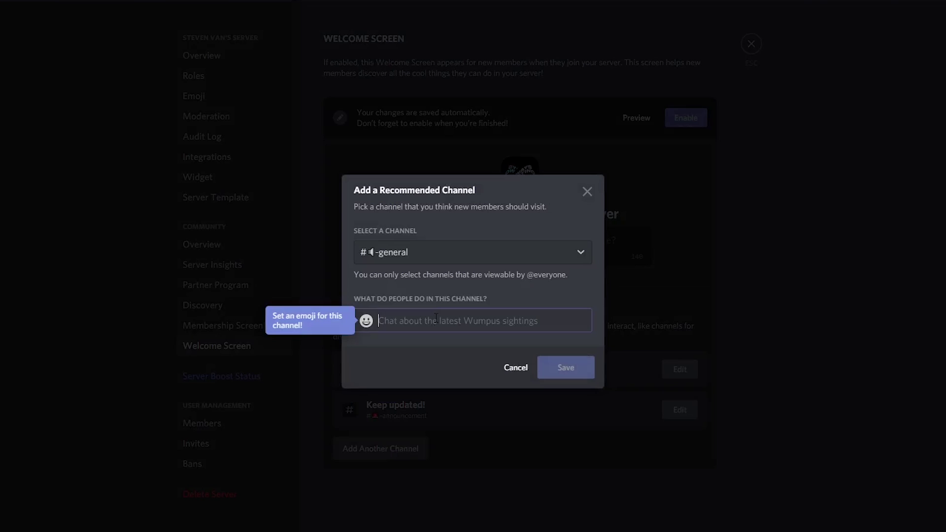
pyautogui.write('Start talking ')
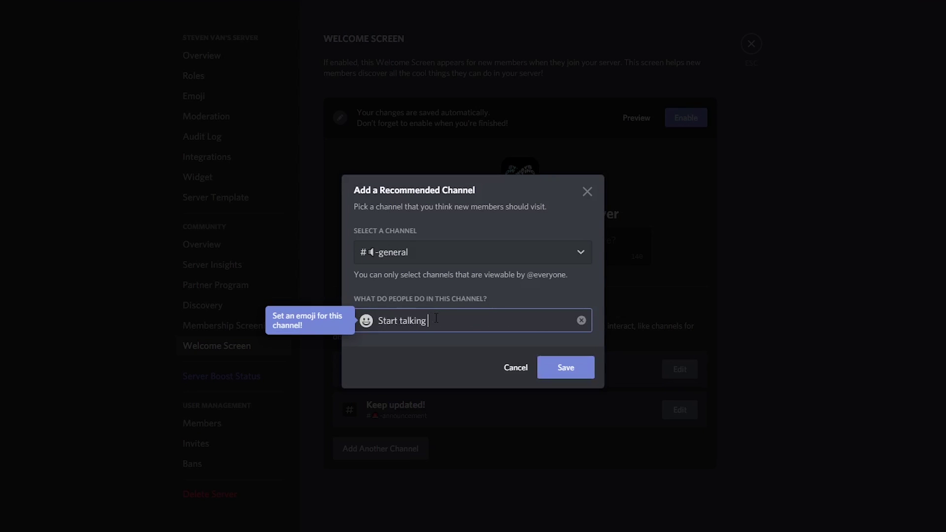
pyautogui.write('here :)')
pyautogui.press('Return')
# - Preview the Welcome Screen as new members see it, then enable it
pyautogui.click(628, 122)
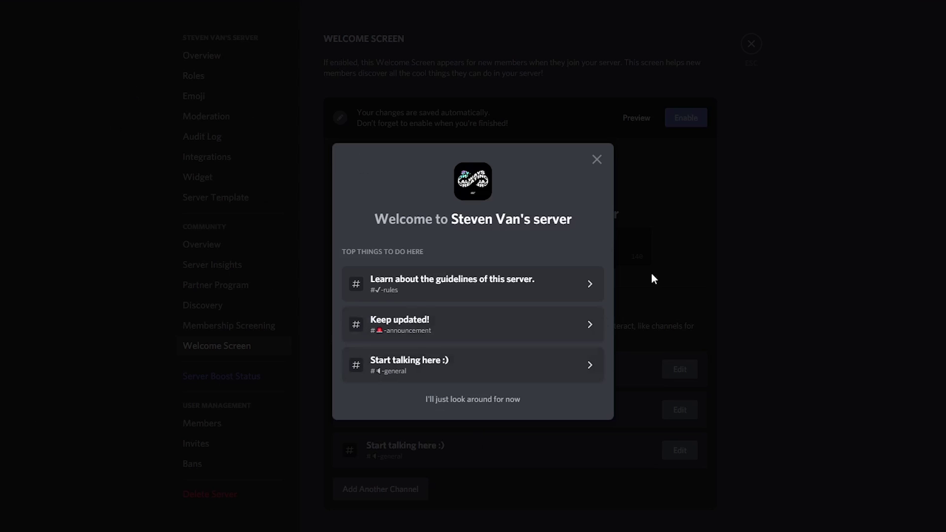
pyautogui.click(348, 321)
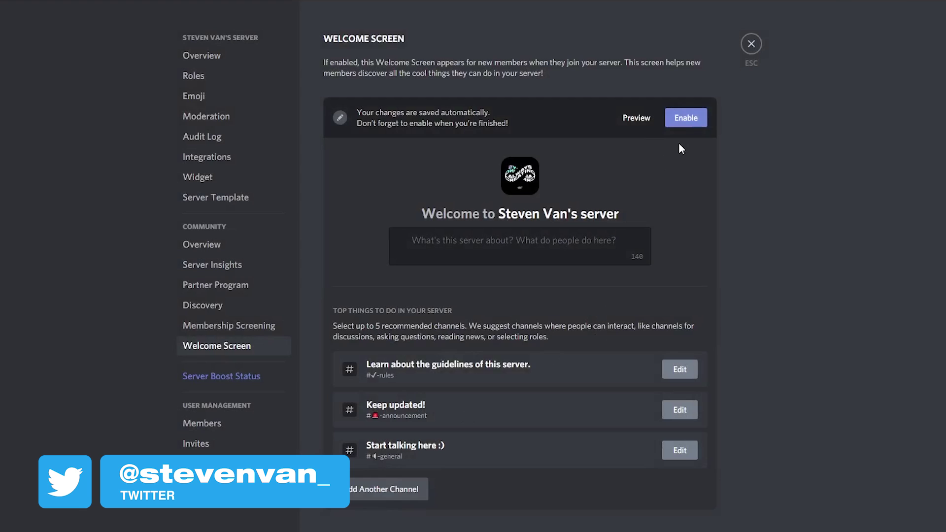
pyautogui.click(686, 118)
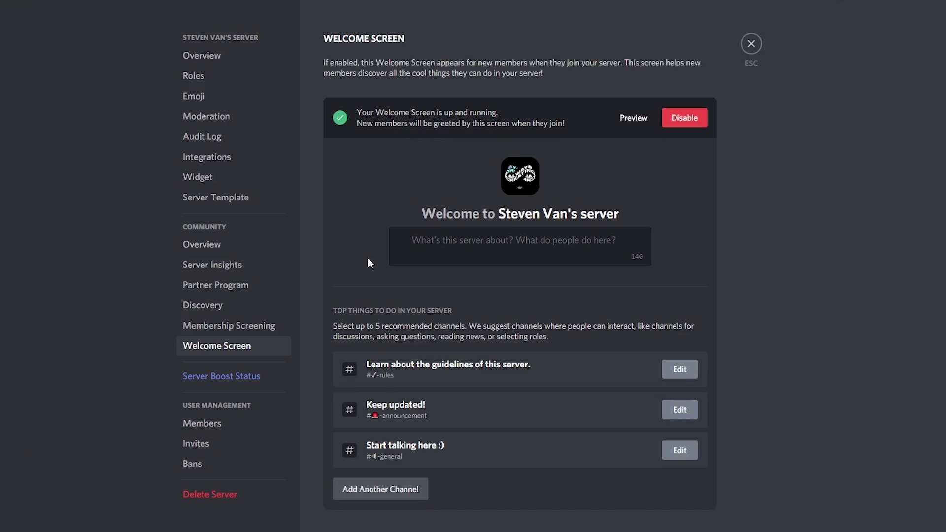
# - Set up Membership Screening with the server rule "No swearing."
pyautogui.click(191, 331)
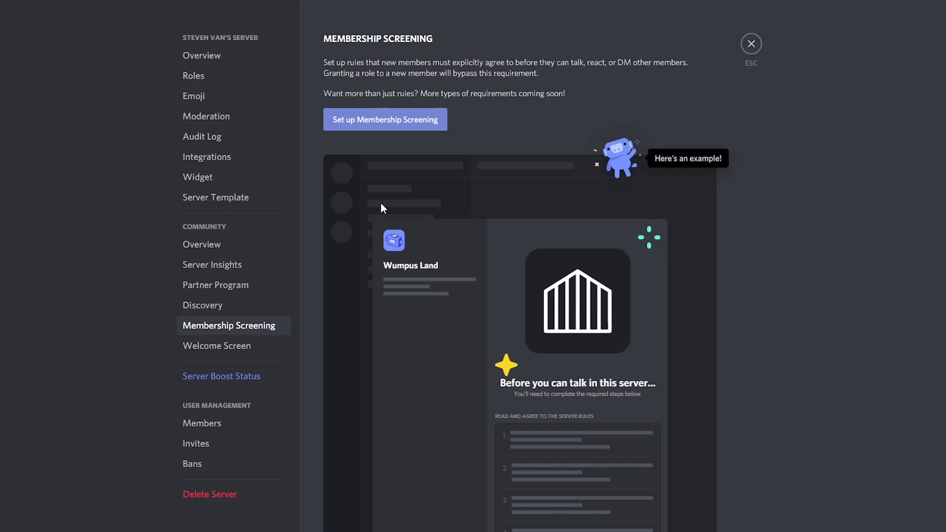
pyautogui.click(365, 125)
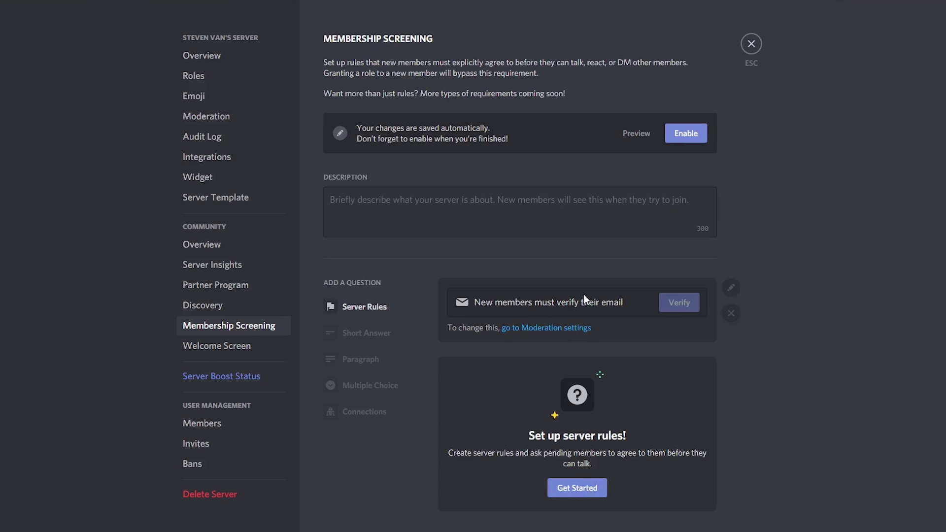
pyautogui.write('No')
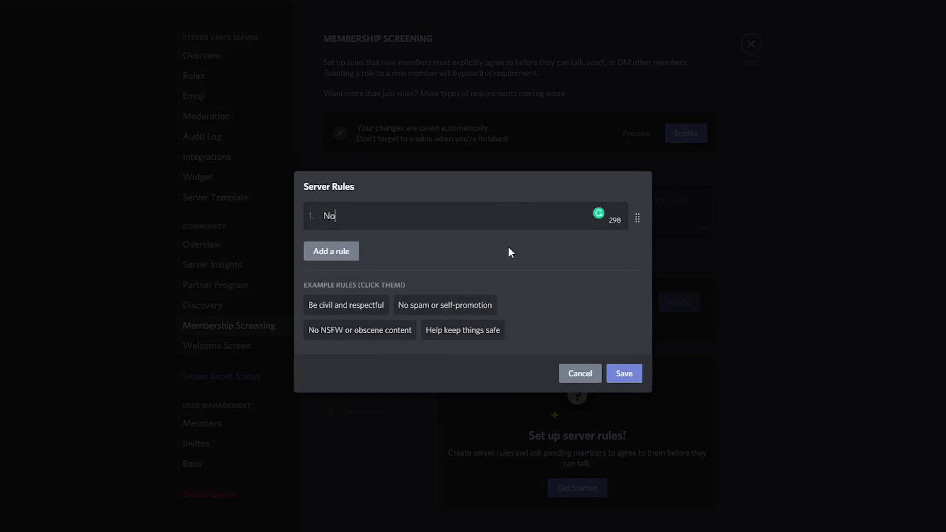
pyautogui.write(' swearing.')
pyautogui.click(632, 374)
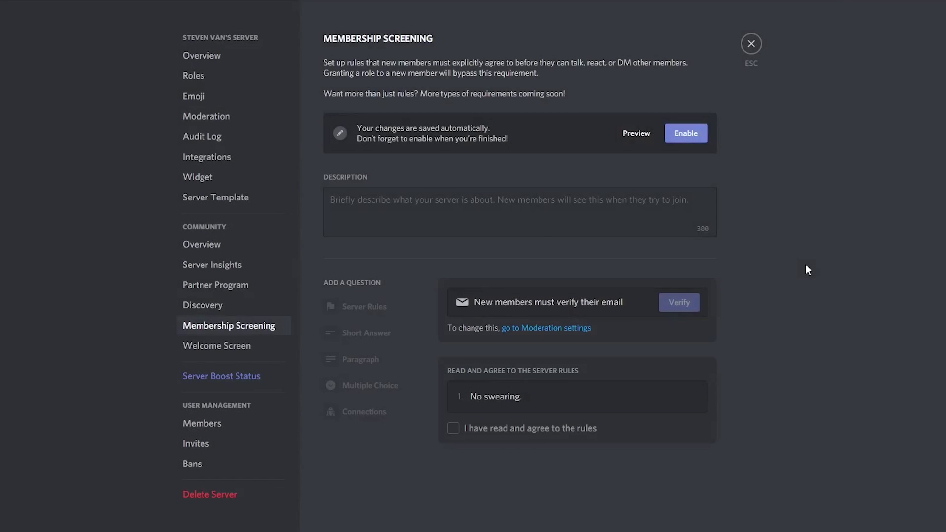
# - Enable Membership Screening and open the preview of what new members must complete
pyautogui.click(676, 138)
pyautogui.click(553, 322)
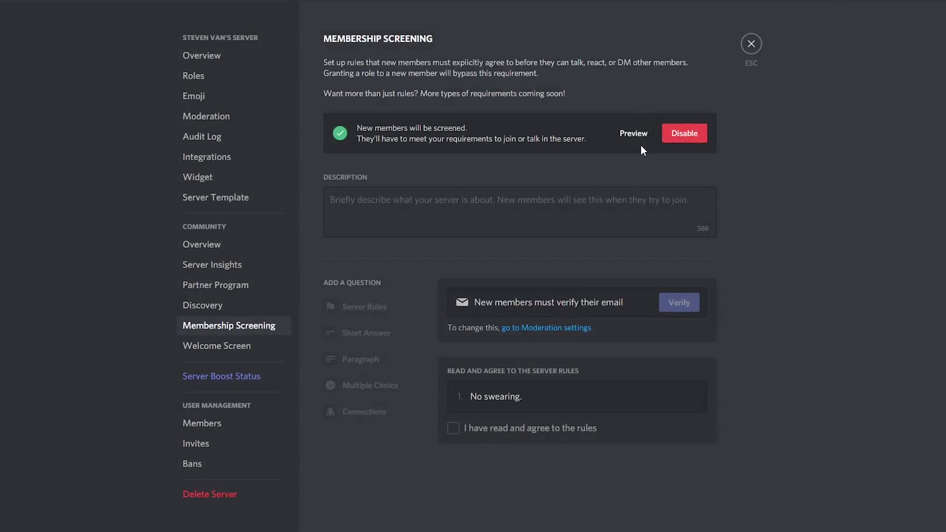
pyautogui.click(636, 135)
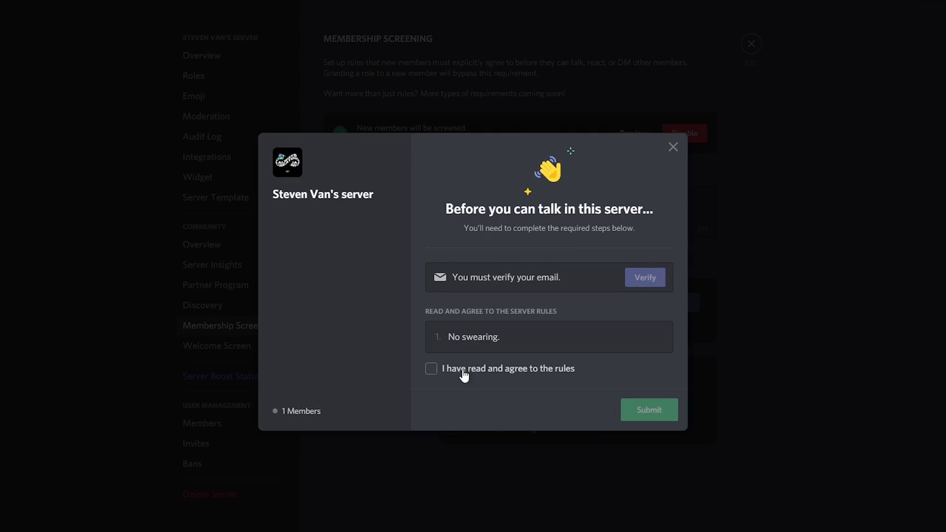
# - Agree to the server rules in the Membership Screening preview
pyautogui.click(546, 374)
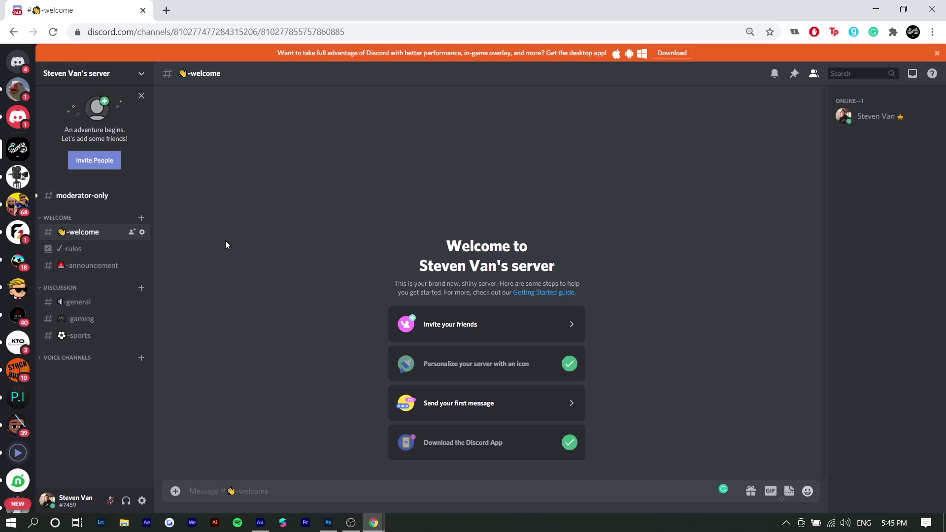
# - Create a new role named "Moderator" in the server's role settings
pyautogui.click(93, 73)
pyautogui.click(102, 141)
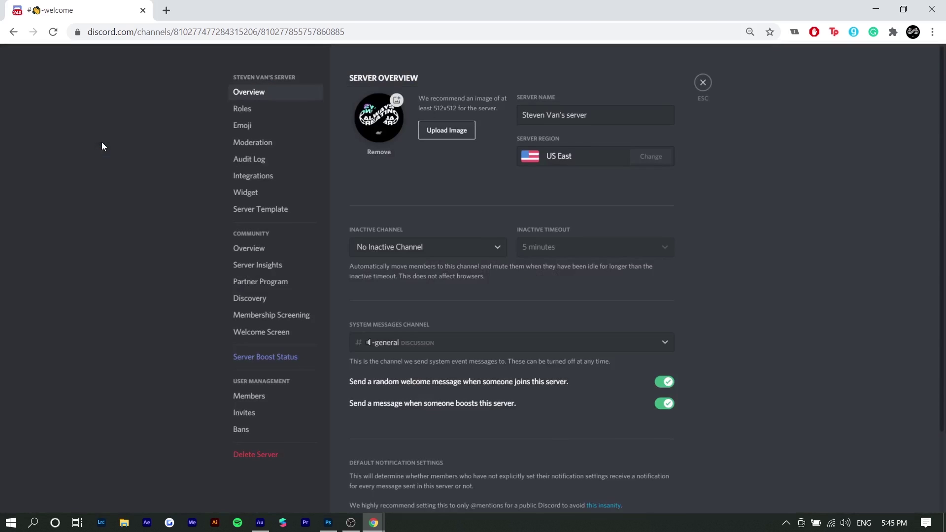
pyautogui.click(247, 108)
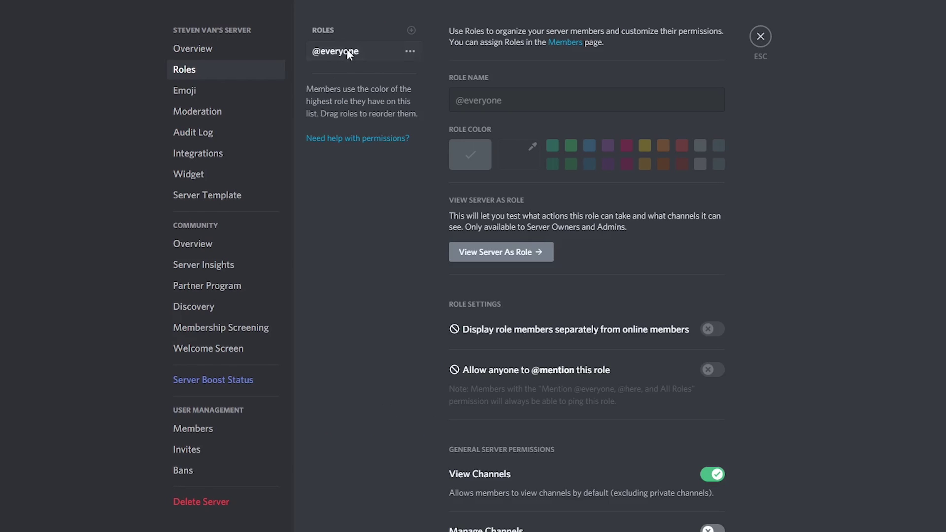
pyautogui.click(411, 31)
pyautogui.click(481, 91)
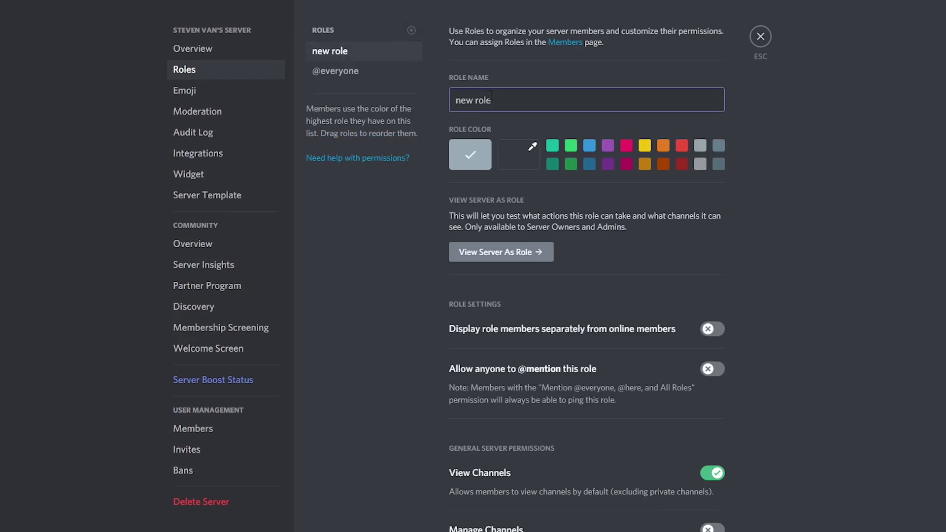
pyautogui.hotkey('ctrl', 'a')
pyautogui.write('Moderator')
# - Color the Moderator role pink and display its members separately from online members
pyautogui.click(636, 155)
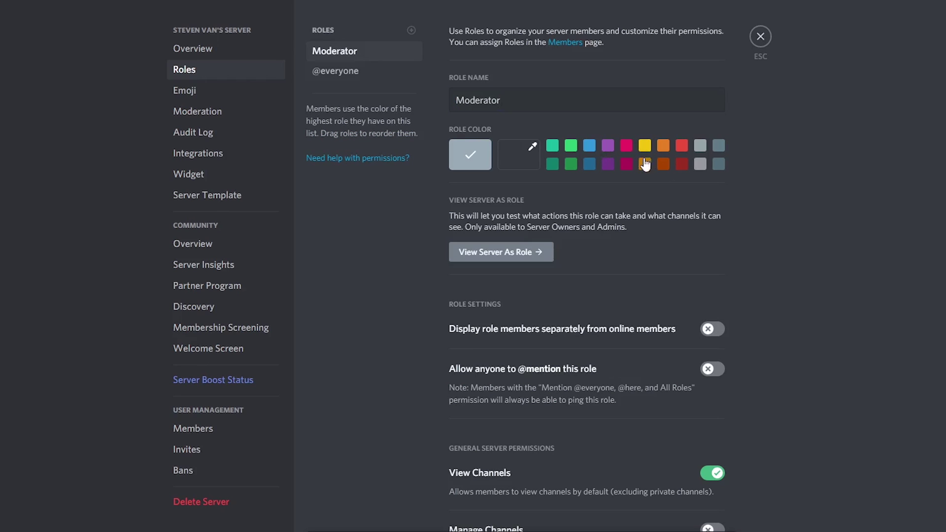
pyautogui.click(626, 145)
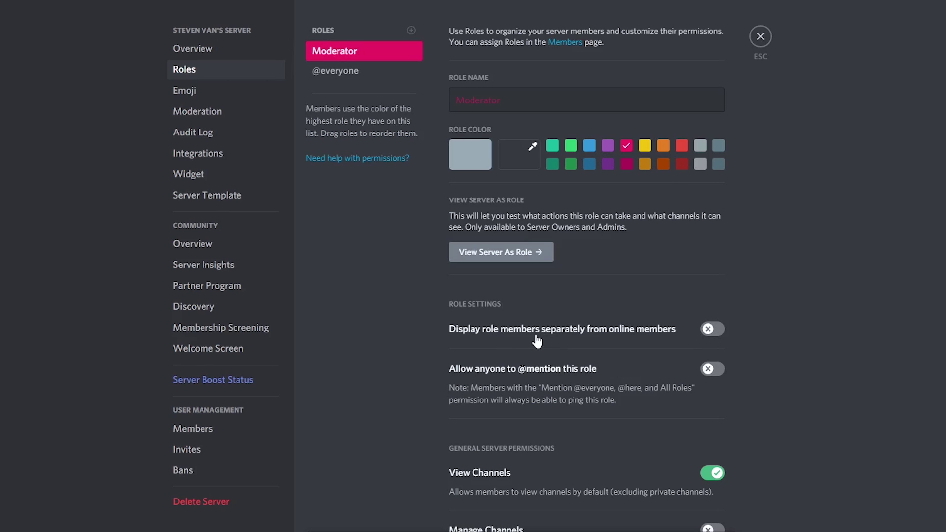
pyautogui.click(712, 329)
# - Allow the Moderator role to kick and ban members, and to mute and move members in voice channels
pyautogui.scroll(-6, 495, 104)
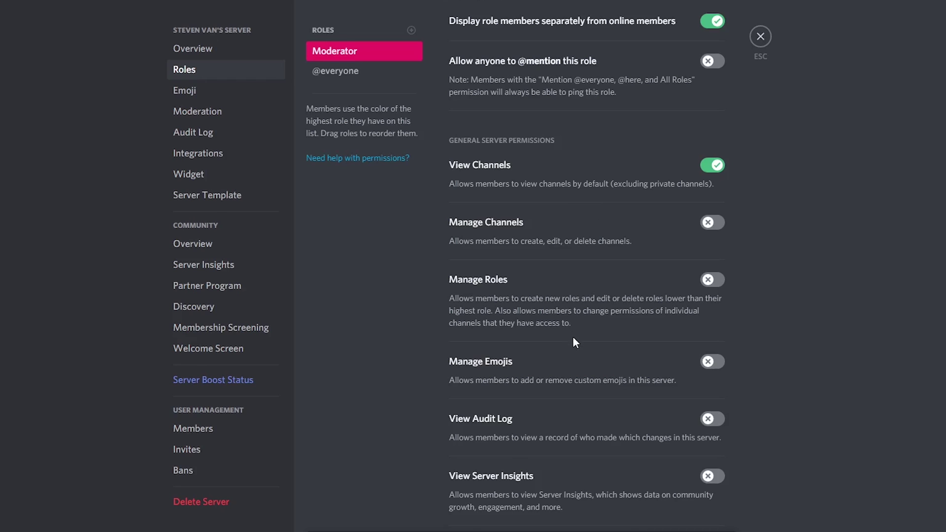
pyautogui.scroll(-11, 552, 320)
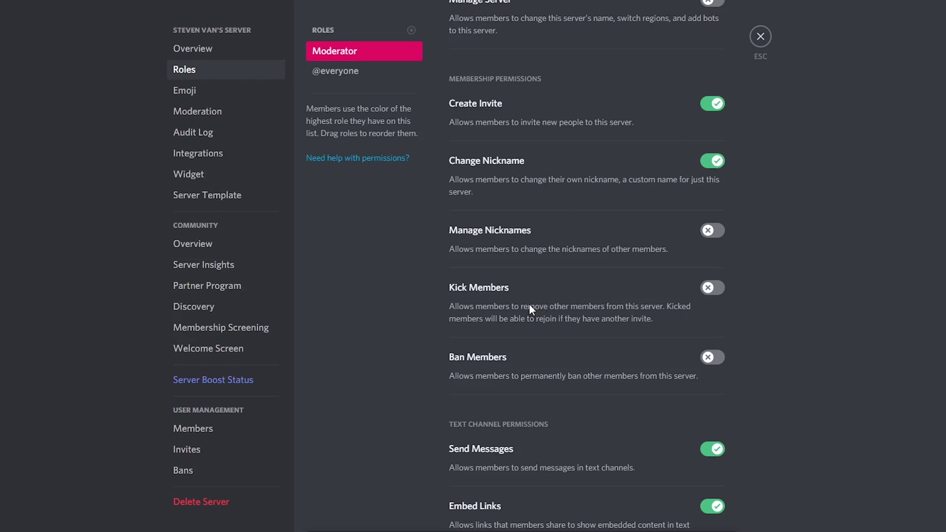
pyautogui.click(710, 289)
pyautogui.click(715, 359)
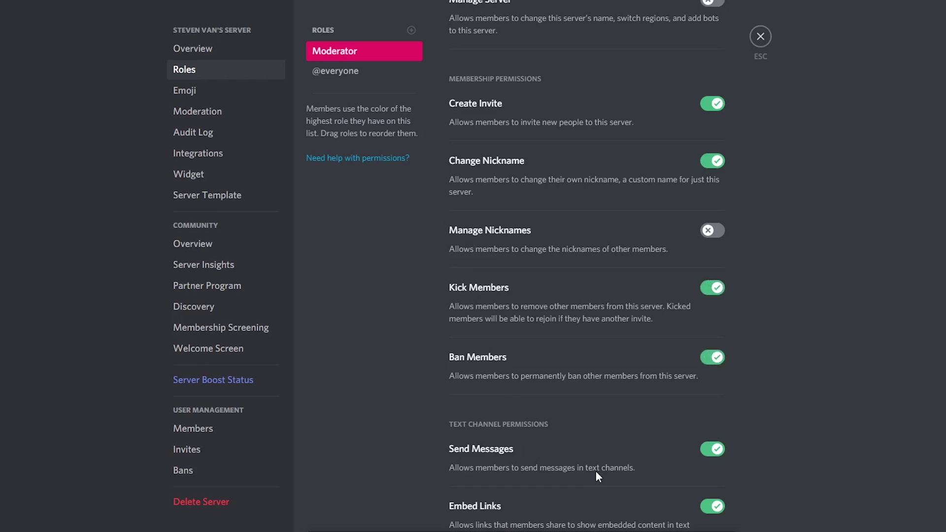
pyautogui.scroll(-18, 595, 471)
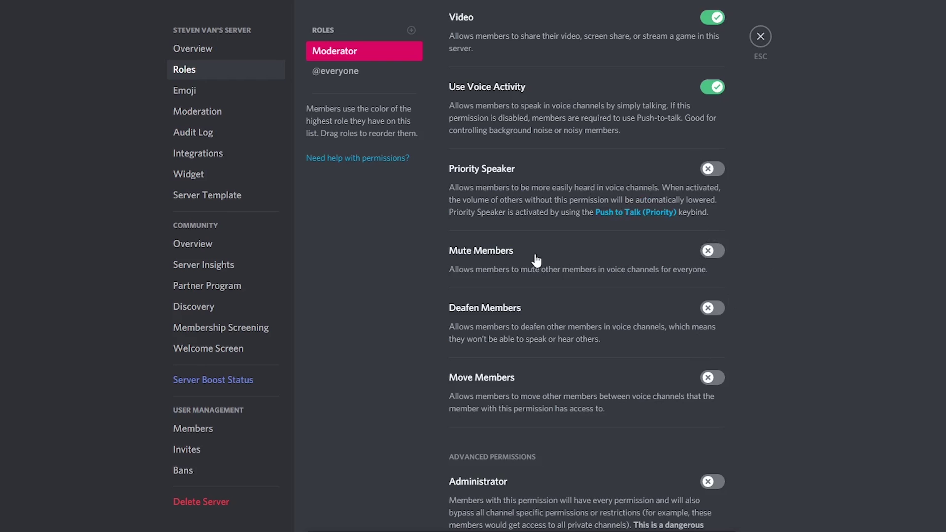
pyautogui.click(711, 250)
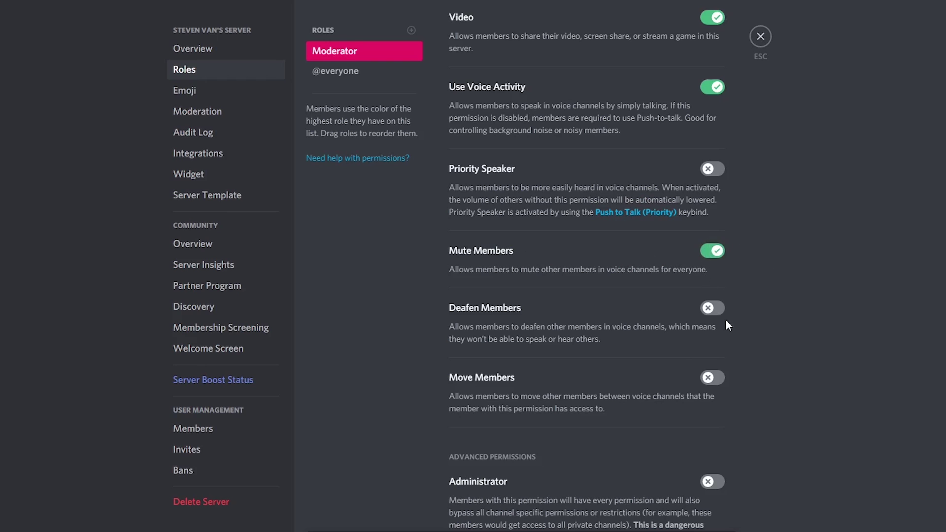
pyautogui.click(713, 378)
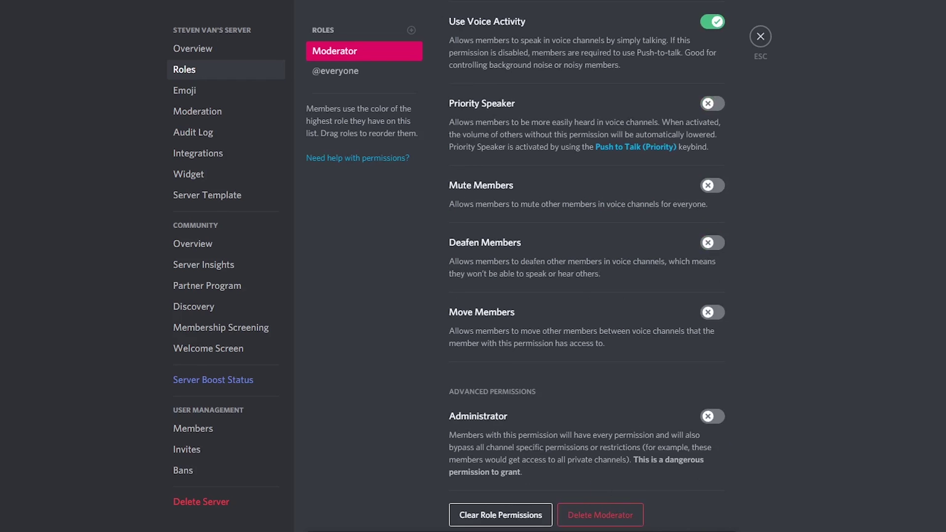
# - Create a light blue role named "Admin" with the Administrator permission
pyautogui.click(411, 30)
pyautogui.scroll(15, 553, 198)
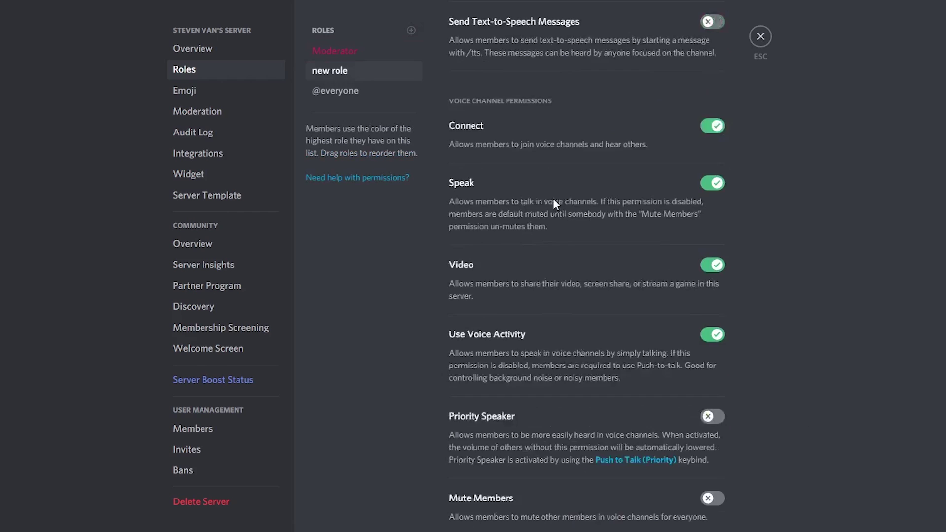
pyautogui.click(490, 103)
pyautogui.hotkey('ctrl', 'a')
pyautogui.write('A')
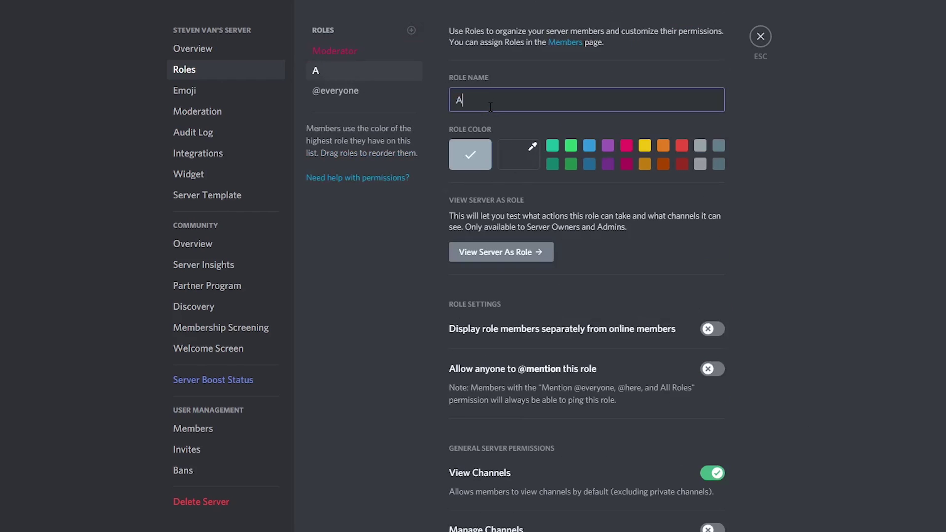
pyautogui.write('dmin')
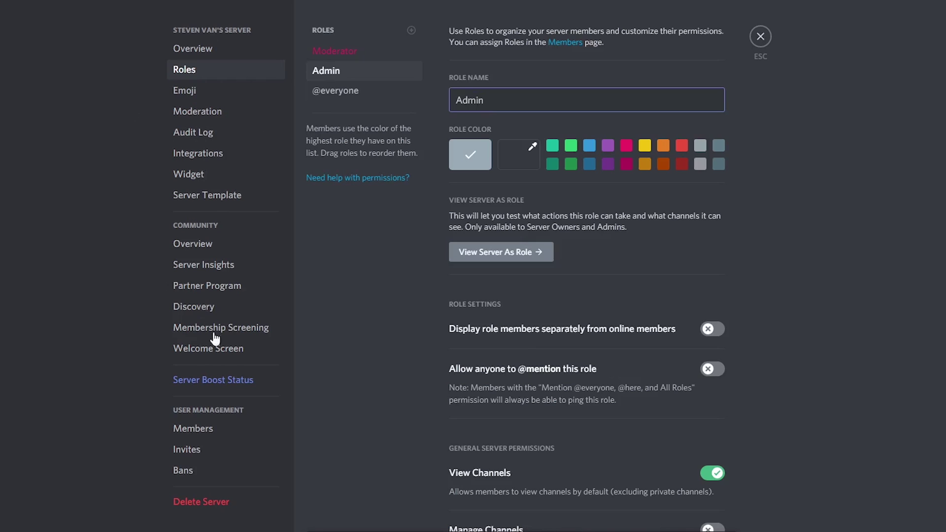
pyautogui.click(594, 150)
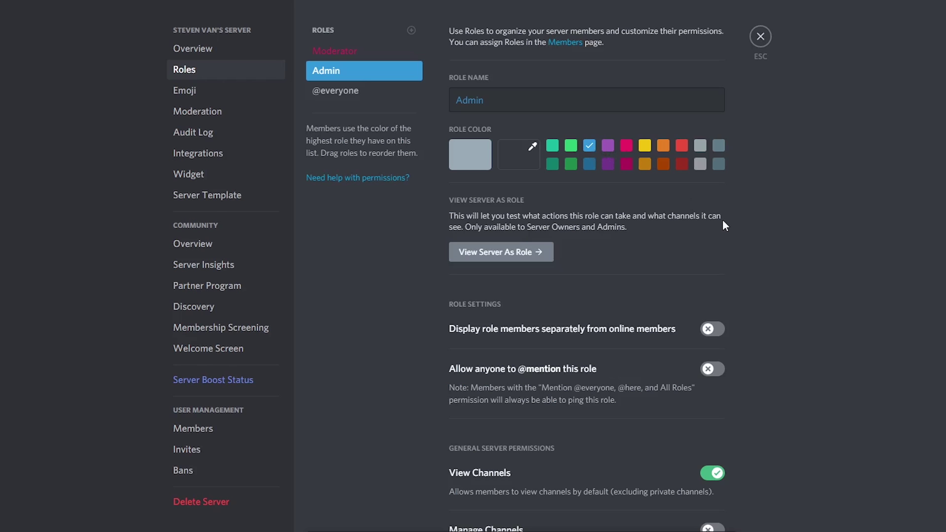
pyautogui.scroll(-20, 672, 404)
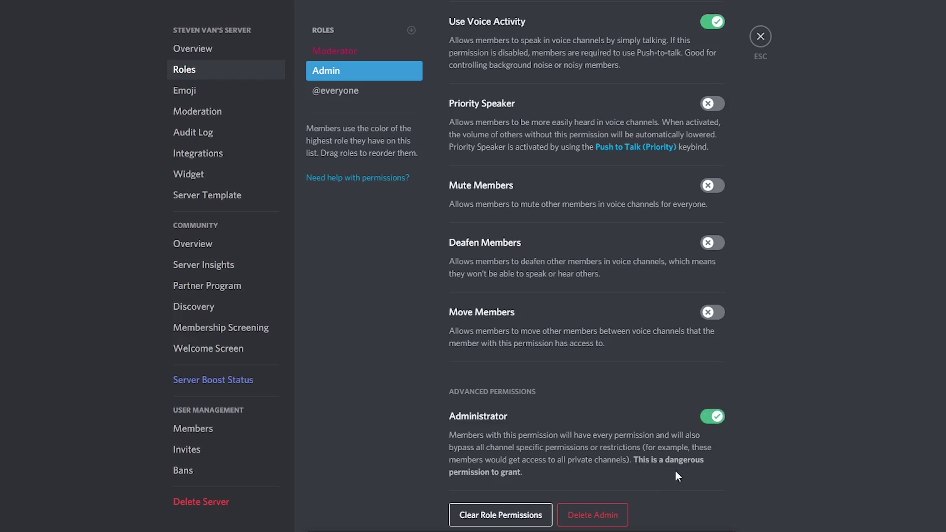
# - Create another role named "YouTuber" and color it green
pyautogui.click(412, 30)
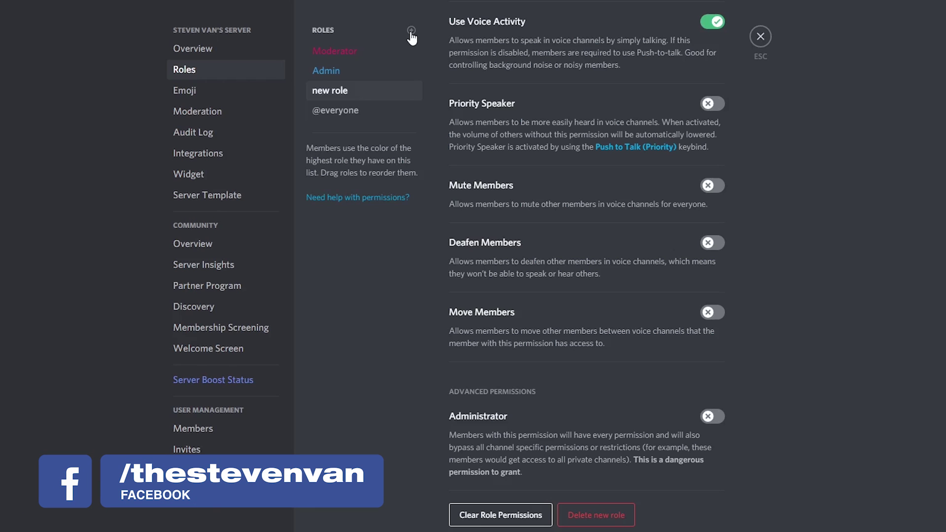
pyautogui.scroll(15, 509, 167)
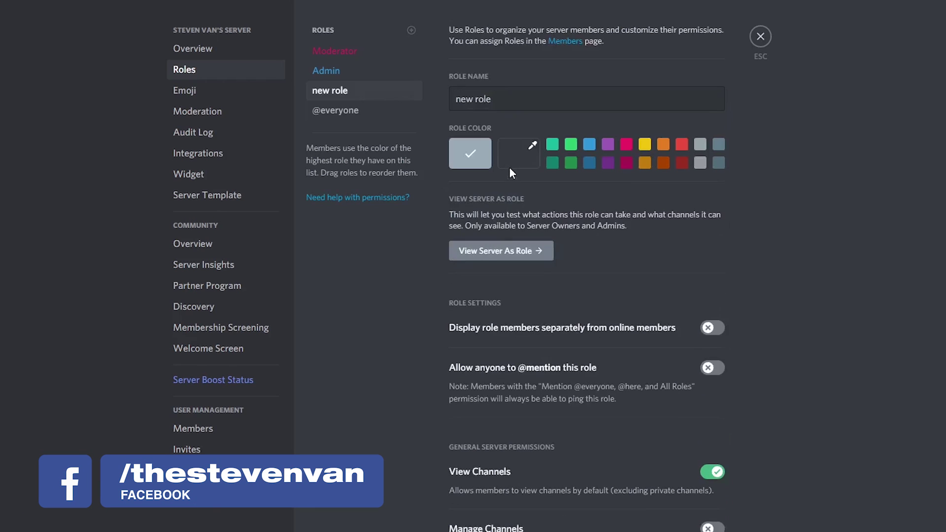
pyautogui.doubleClick(500, 96)
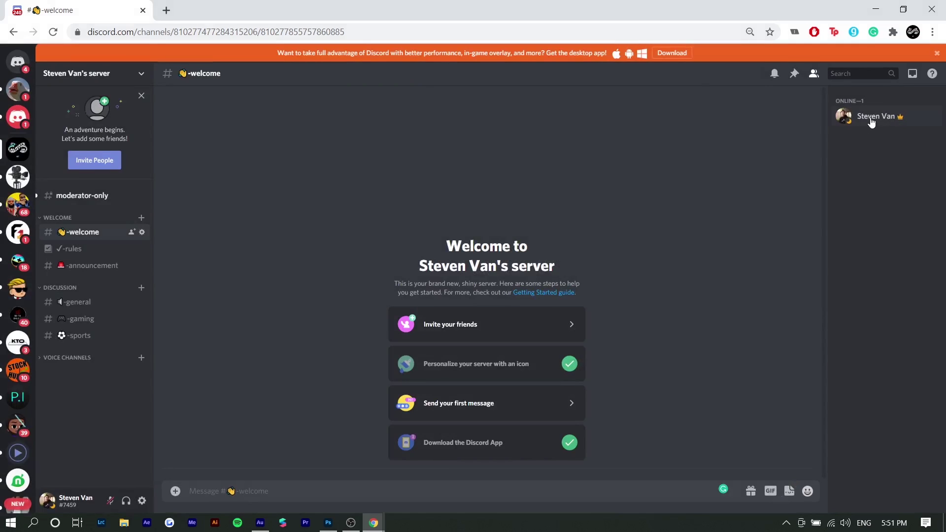
# - Assign the Moderator role to the server owner from the member list
pyautogui.rightClick(871, 122)
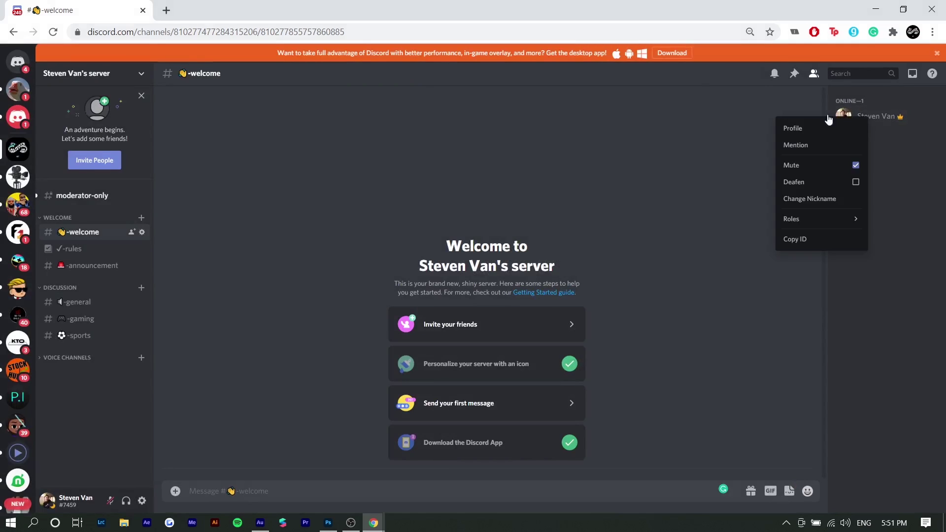
pyautogui.click(773, 125)
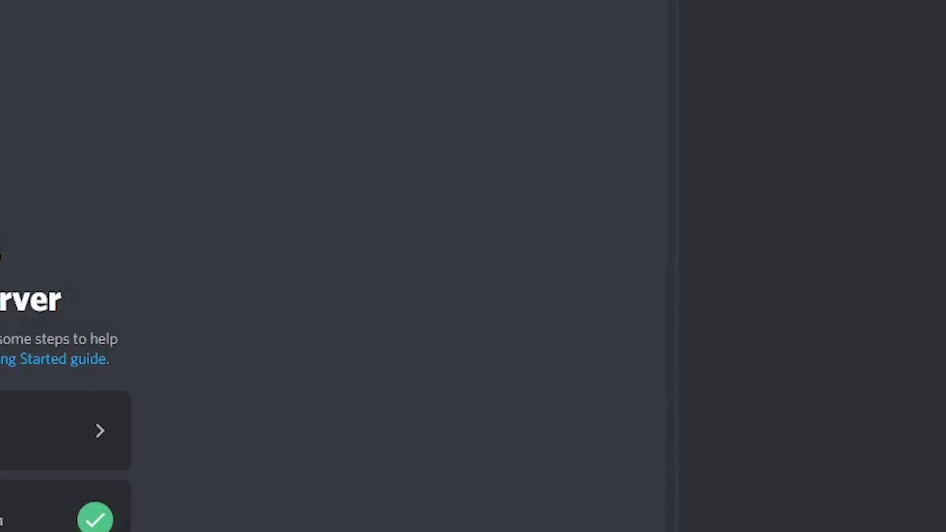
pyautogui.rightClick(836, 110)
pyautogui.moveTo(815, 281)
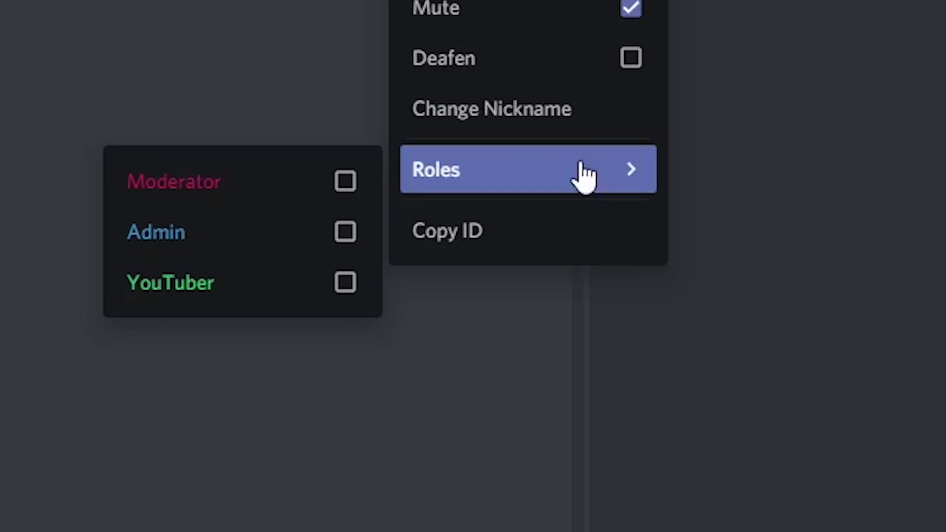
pyautogui.click(344, 183)
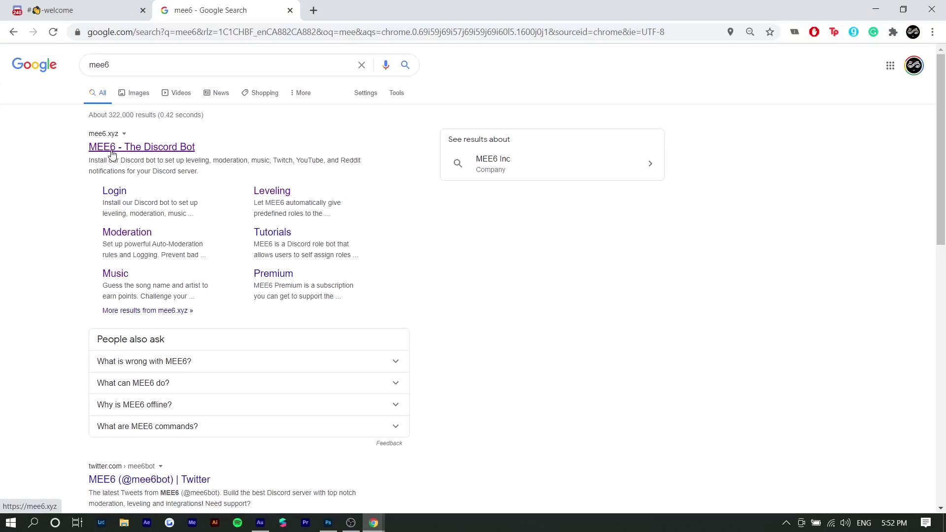
# - Open the MEE6 website from the search results and start setting up the bot for the new server with the black icon
pyautogui.click(113, 150)
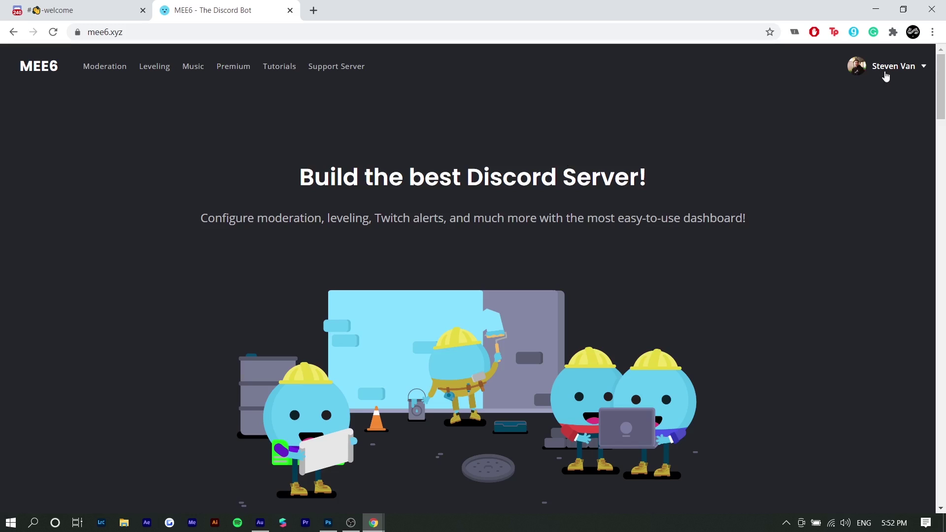
pyautogui.click(151, 69)
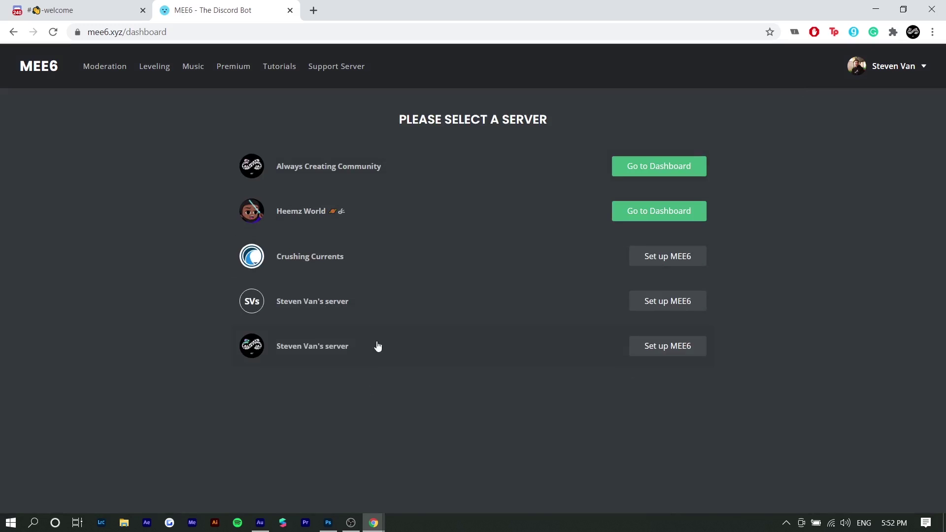
pyautogui.click(670, 347)
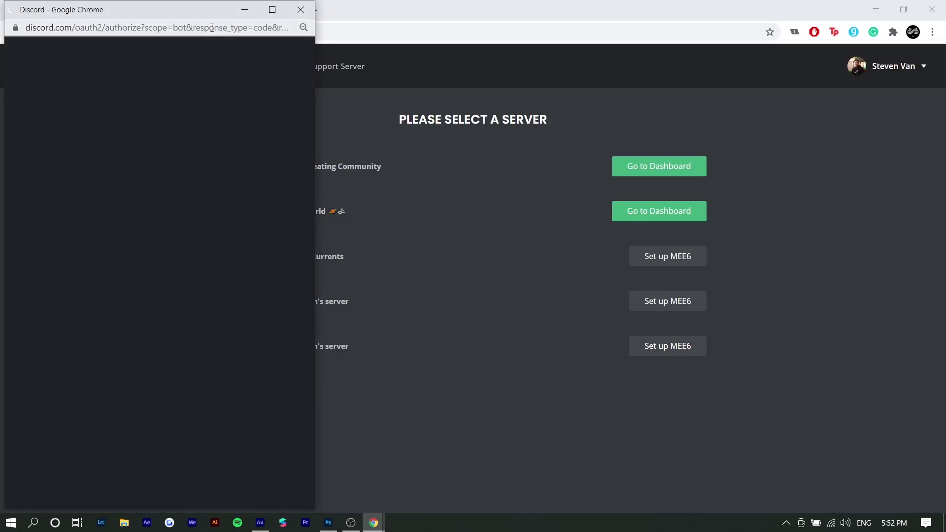
# - Authorize MEE6 on the new server with all requested permissions, and look over its available plugins
pyautogui.moveTo(216, 11); pyautogui.dragTo(581, 20)
pyautogui.click(492, 326)
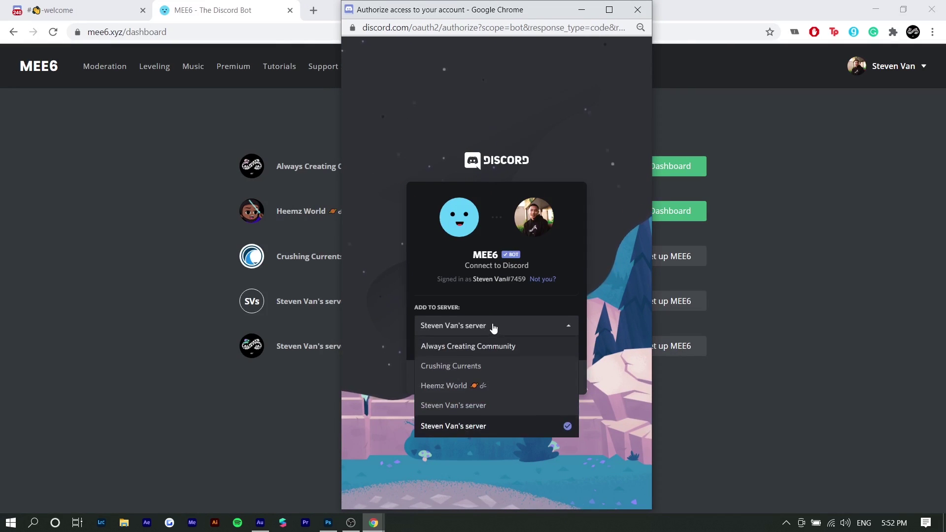
pyautogui.click(453, 425)
pyautogui.click(553, 376)
pyautogui.scroll(-5, 467, 424)
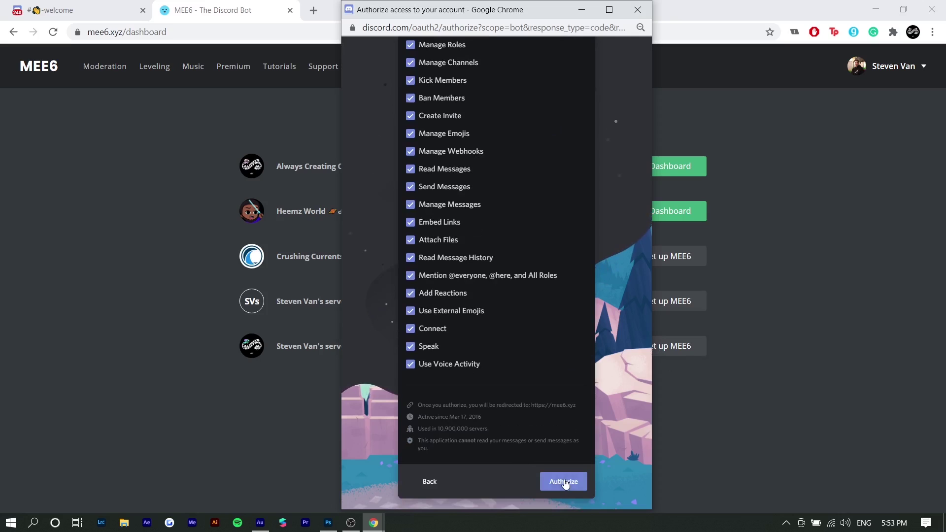
pyautogui.click(565, 482)
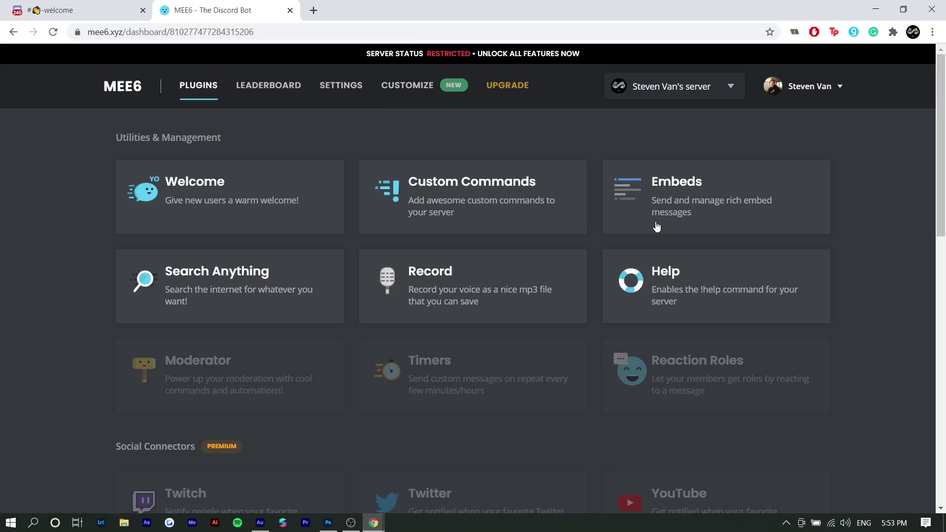
pyautogui.scroll(-4, 556, 324)
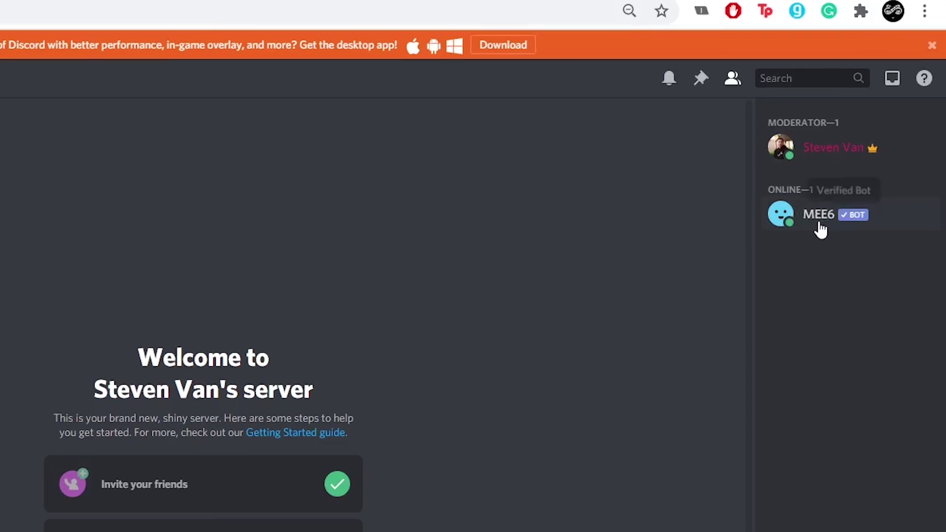
# - Switch back to the Discord server and try to assign the Admin role to the MEE6 bot
pyautogui.rightClick(817, 223)
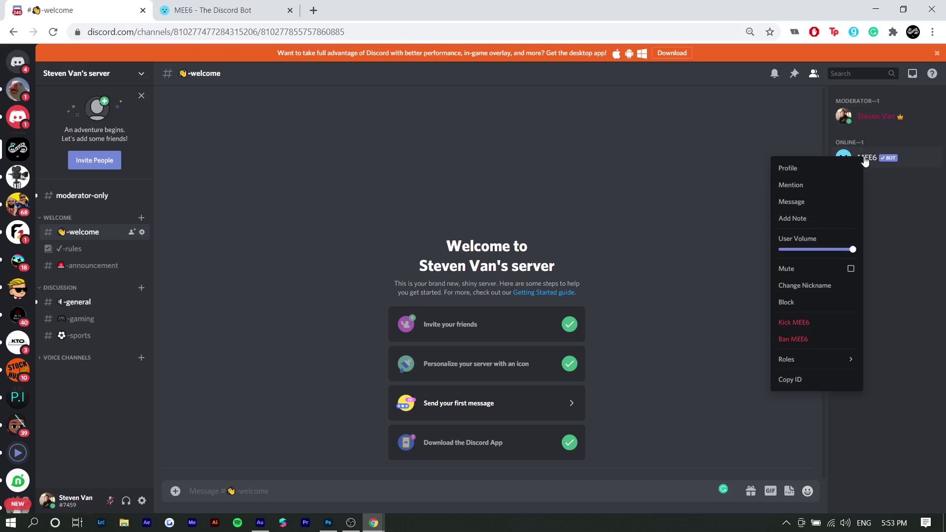
pyautogui.moveTo(833, 366)
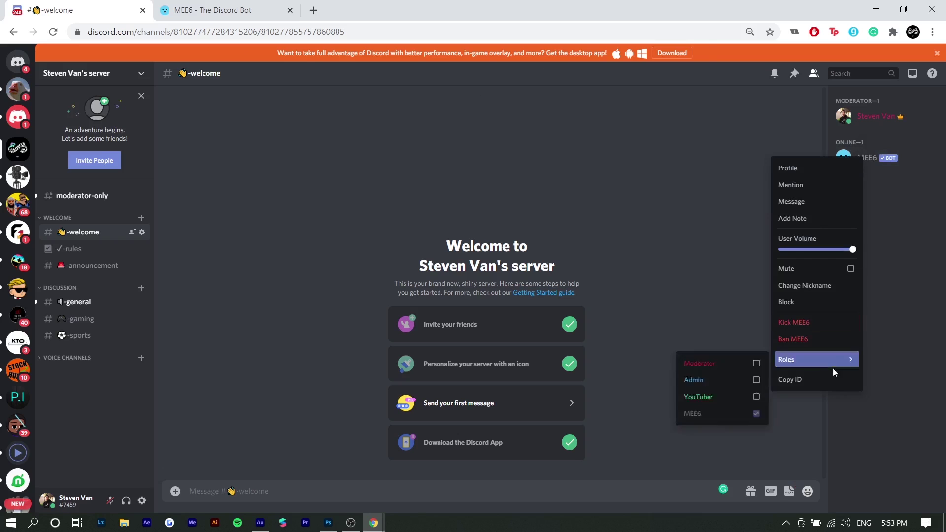
pyautogui.click(755, 379)
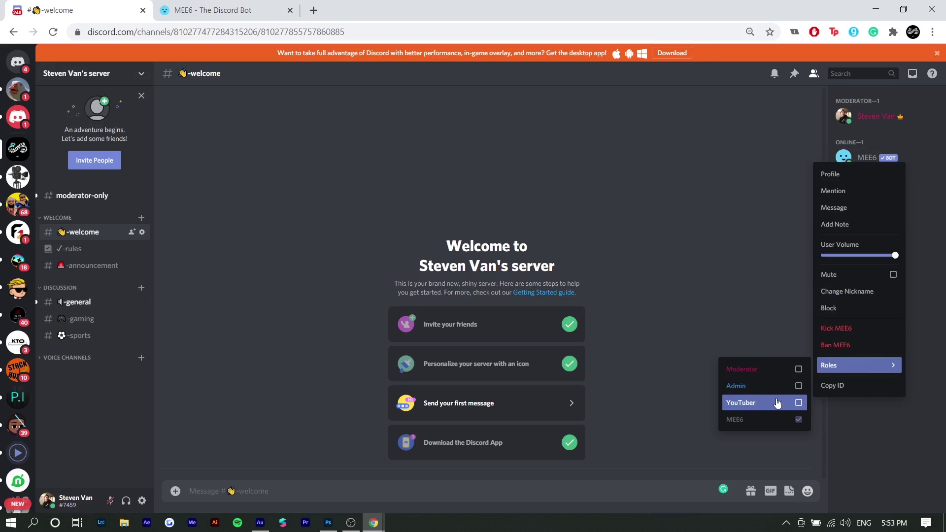
# - Create a new server role named Bots that displays its members separately from online members
pyautogui.click(118, 79)
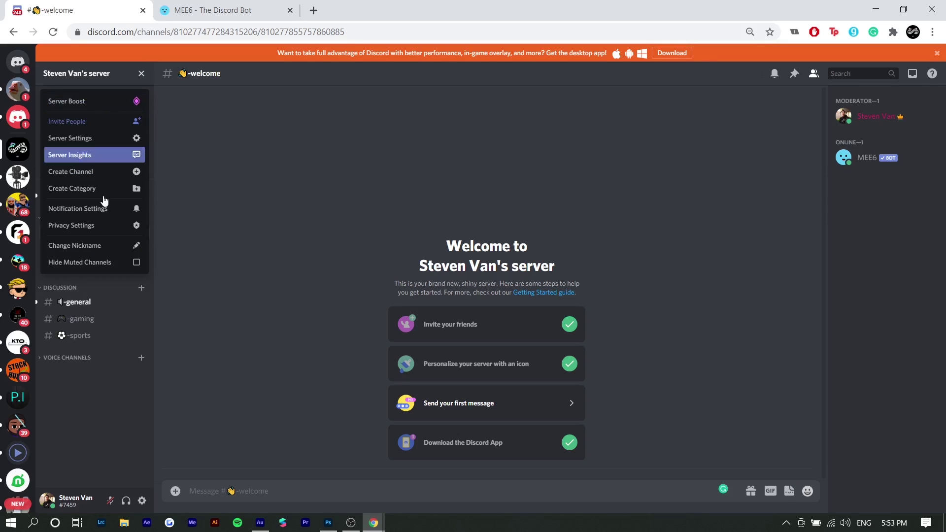
pyautogui.click(101, 140)
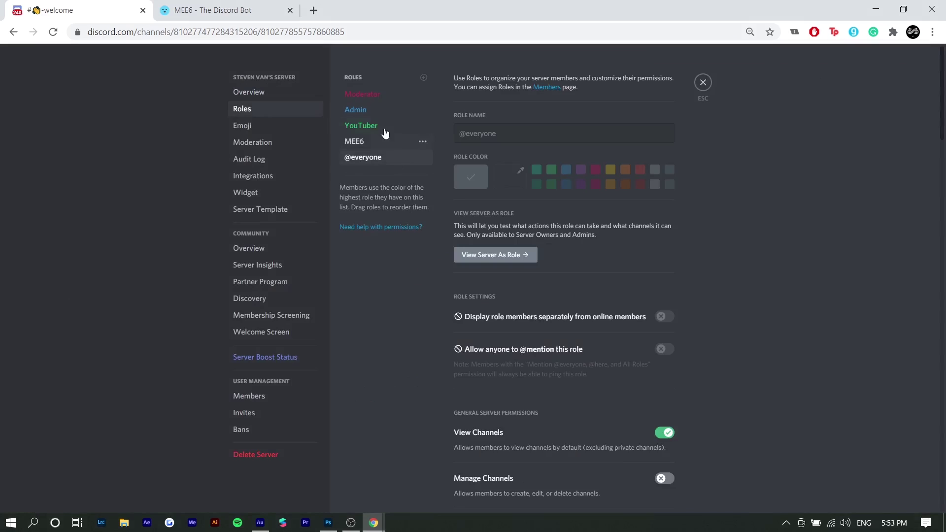
pyautogui.click(423, 78)
pyautogui.tripleClick(488, 131)
pyautogui.write('Bots')
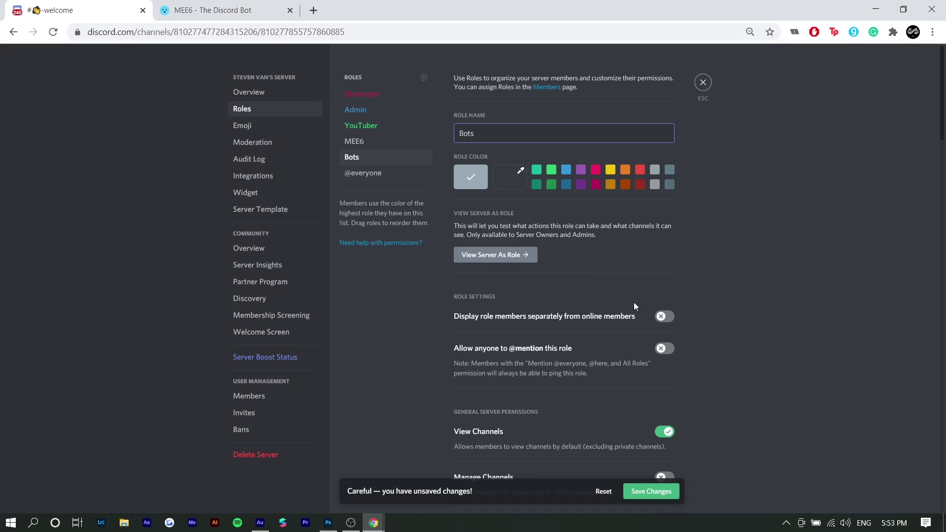
pyautogui.scroll(-4, 626, 360)
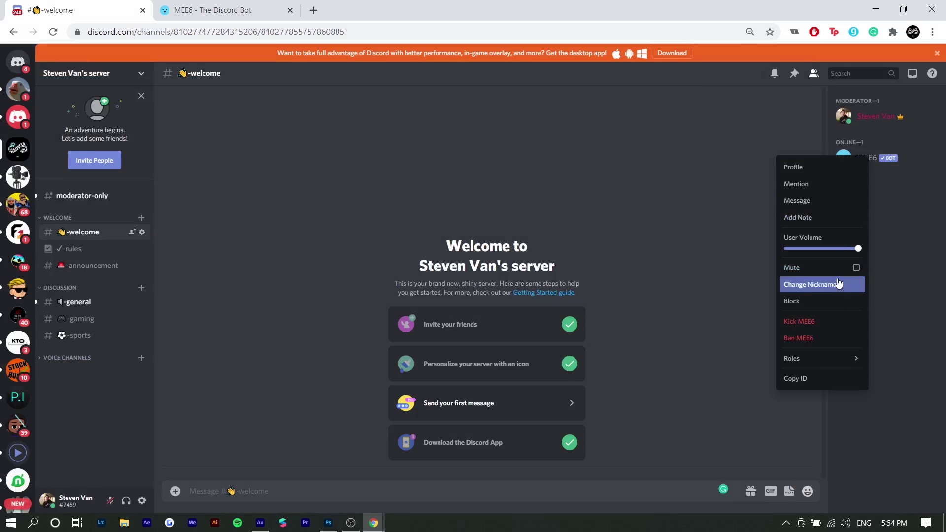
# - Assign the Bots role to the MEE6 bot from the member list
pyautogui.moveTo(837, 358)
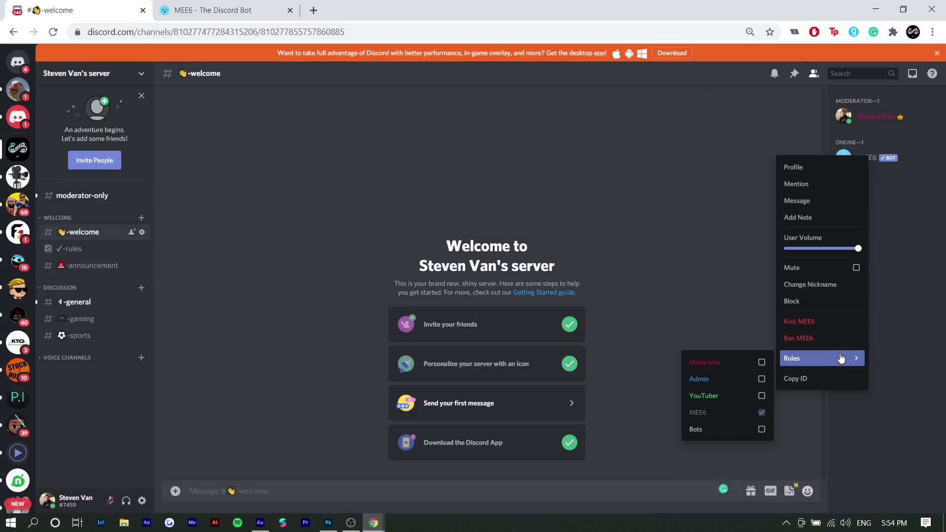
pyautogui.click(757, 429)
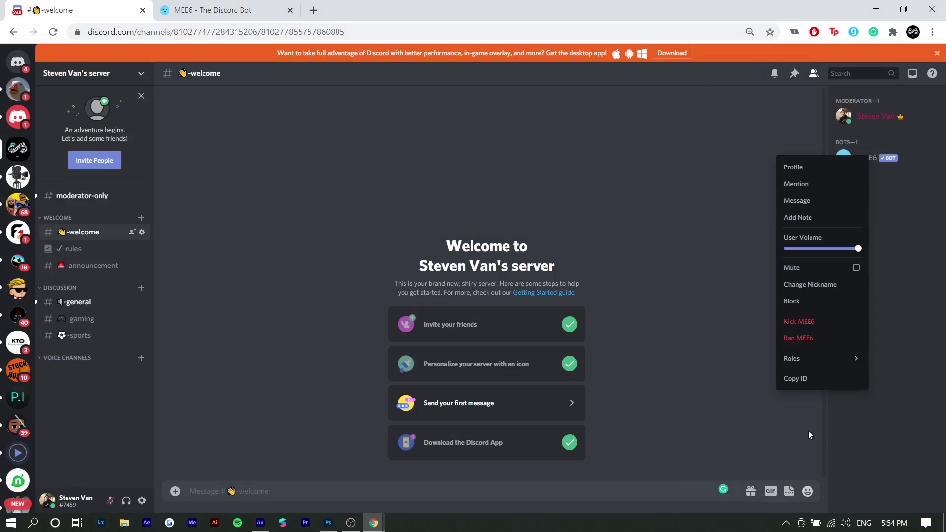
pyautogui.click(793, 141)
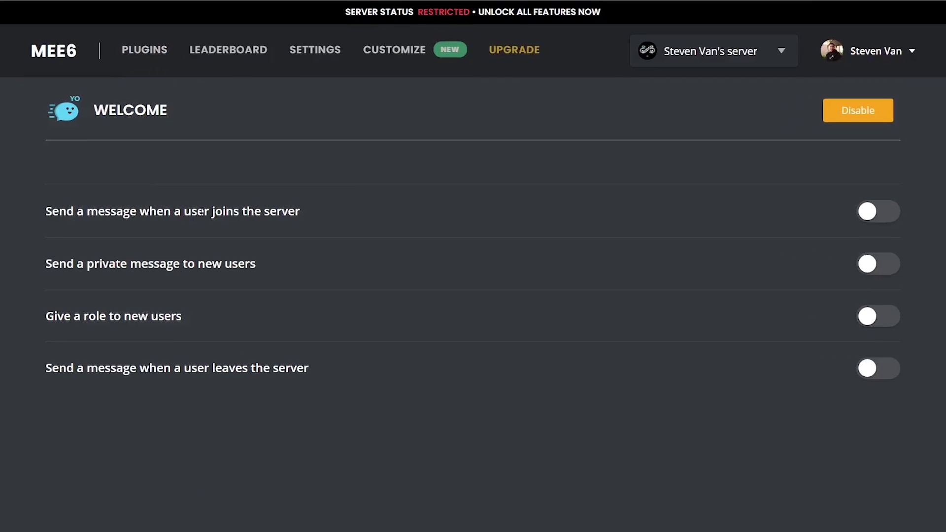
# - In MEE6's Welcome plugin, enable the message for joining users, send it to the 👋-welcome channel, and save the changes
pyautogui.click(881, 211)
pyautogui.scroll(-3, 852, 246)
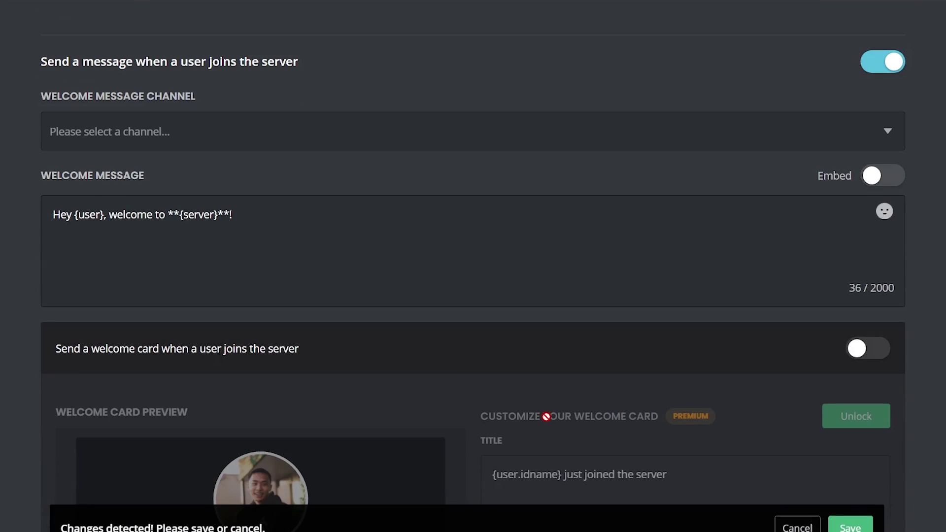
pyautogui.click(147, 132)
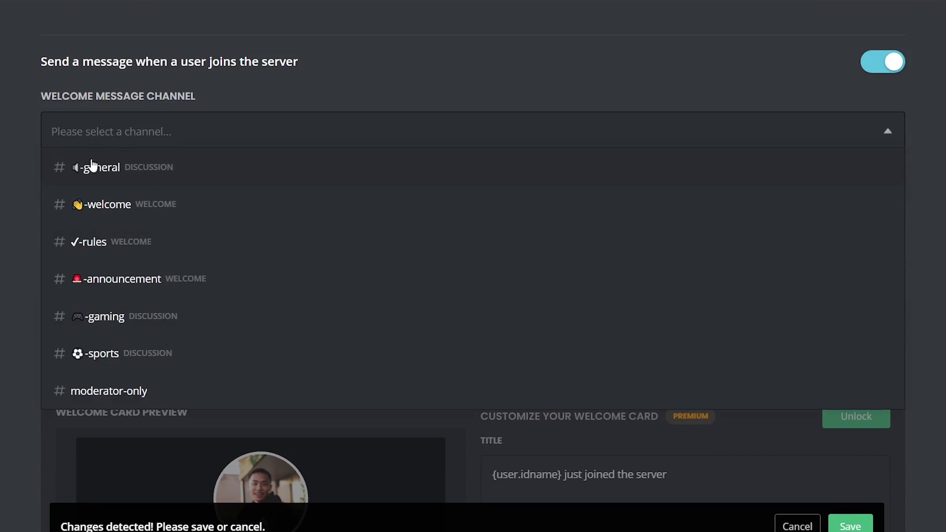
pyautogui.click(143, 205)
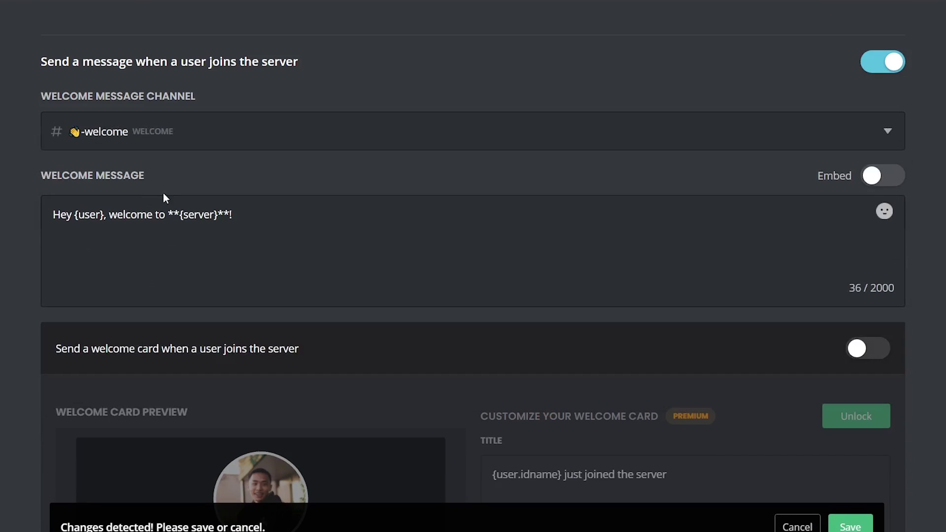
pyautogui.scroll(-9, 12, 238)
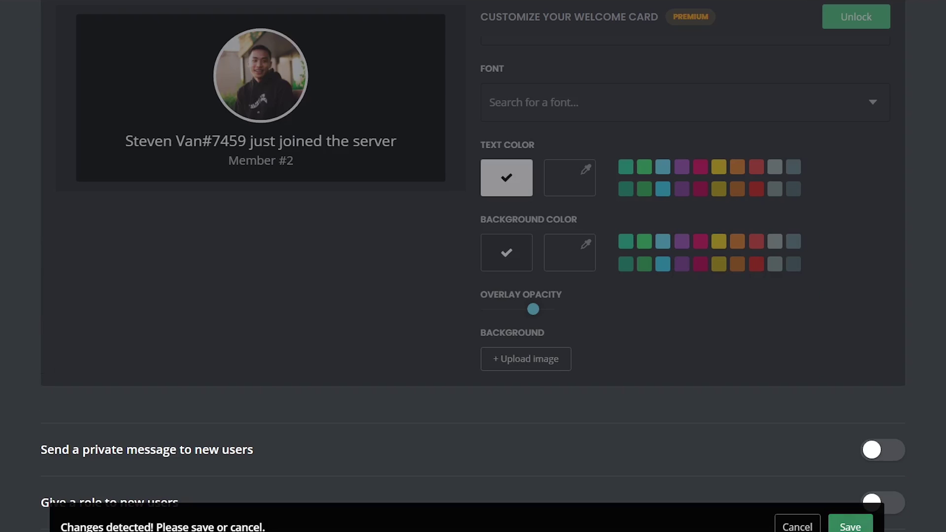
pyautogui.click(850, 525)
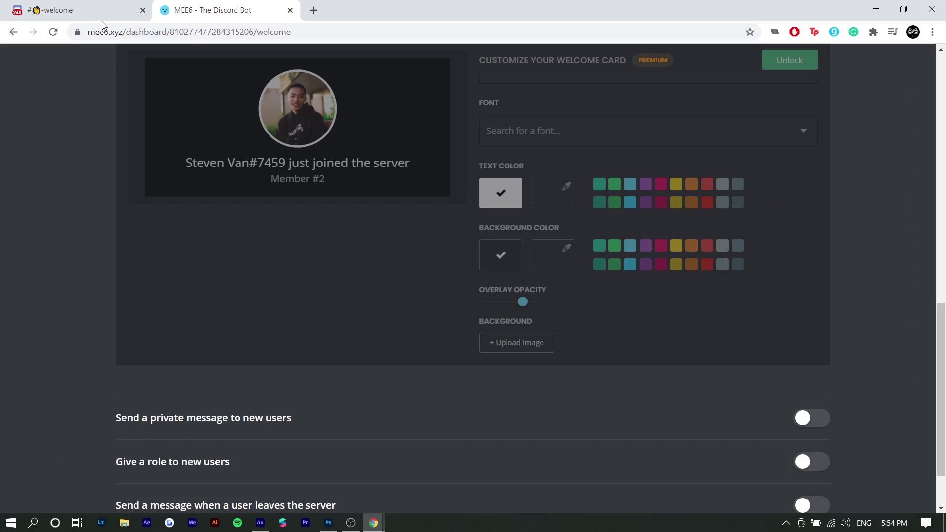
# - Switch to Discord and examine MEE6's welcome messages in the general channel of the Always Creating Community server
pyautogui.click(103, 15)
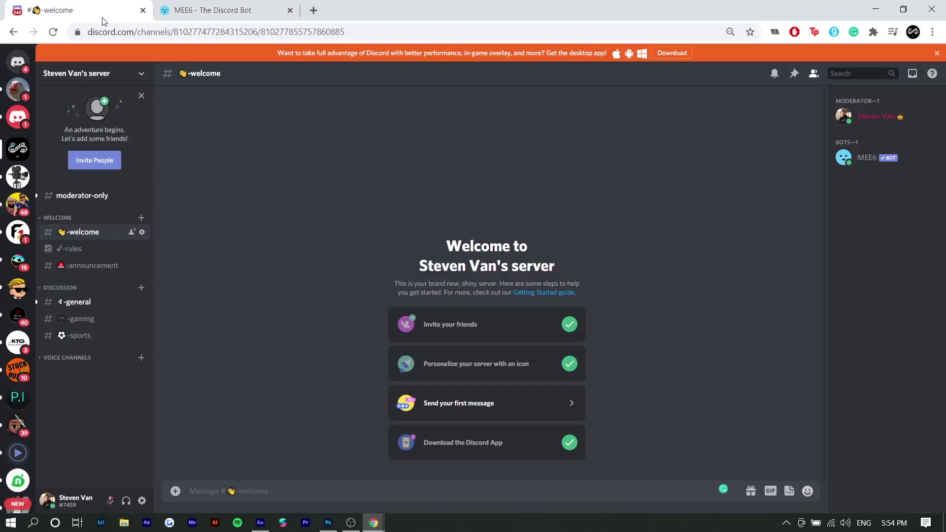
pyautogui.scroll(-10, 7, 394)
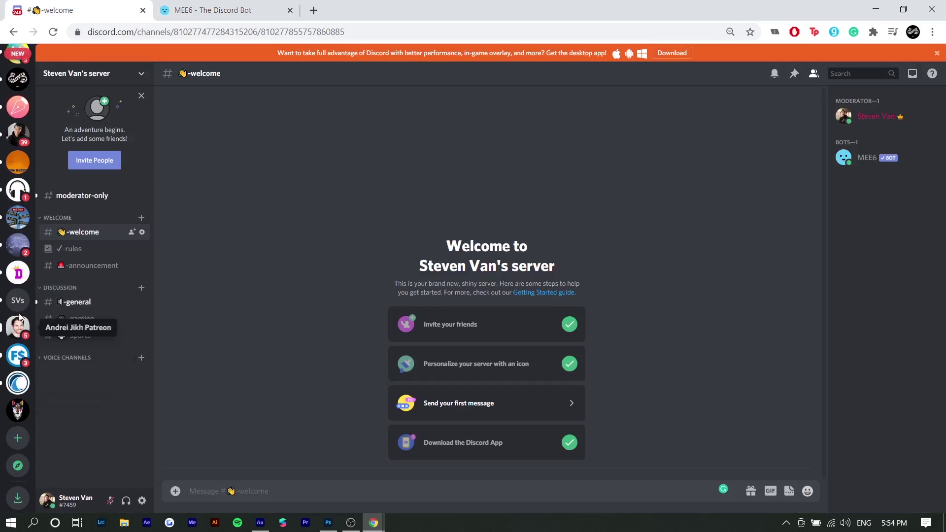
pyautogui.scroll(3, 23, 177)
pyautogui.click(17, 202)
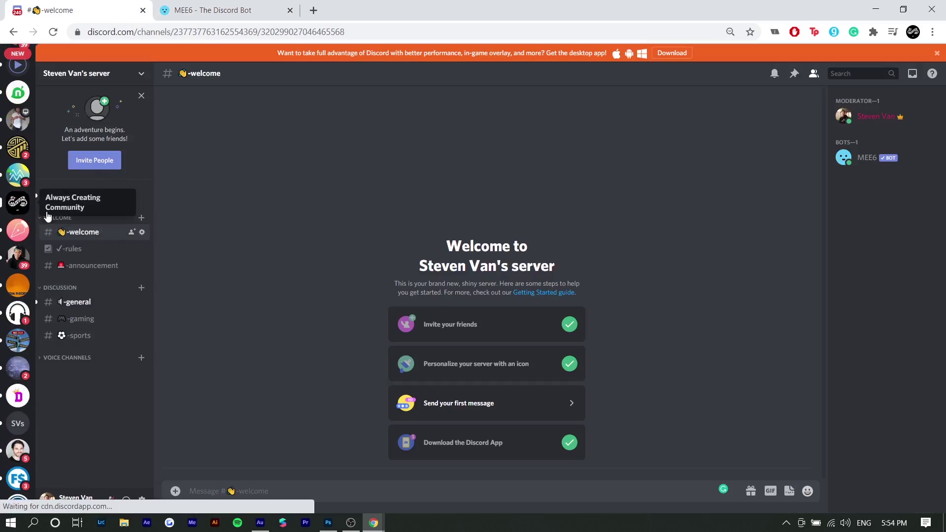
pyautogui.click(68, 311)
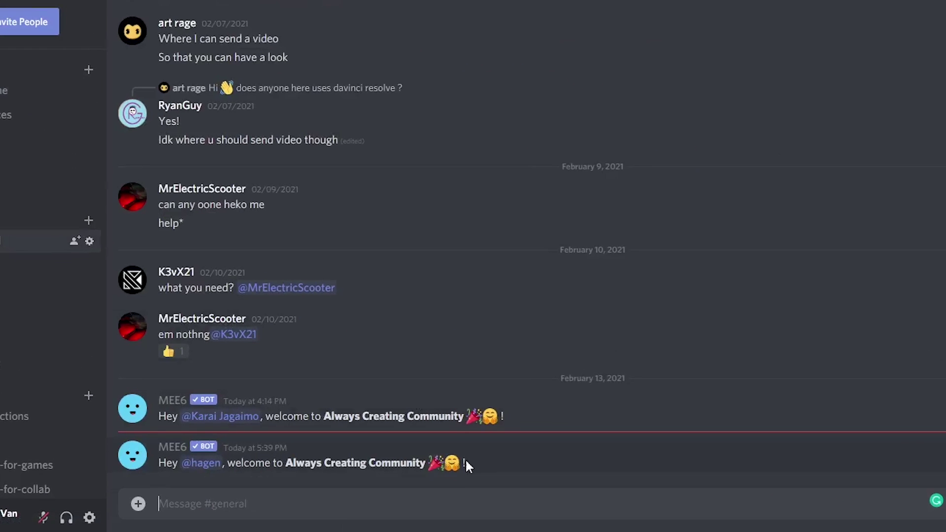
pyautogui.moveTo(464, 460)
pyautogui.mouseDown()
pyautogui.moveTo(149, 427)
pyautogui.moveTo(129, 389)
pyautogui.moveTo(468, 472)
pyautogui.mouseUp()
pyautogui.click(404, 398)
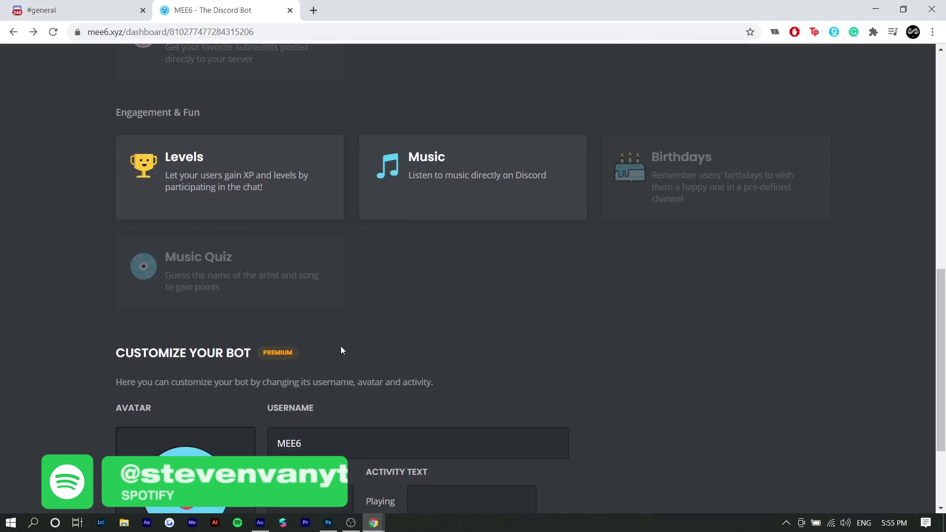
# - Check MEE6's Levels plugin, and look through the rank cards in the bot-commands channel of Always Creating Community
pyautogui.scroll(2, 308, 342)
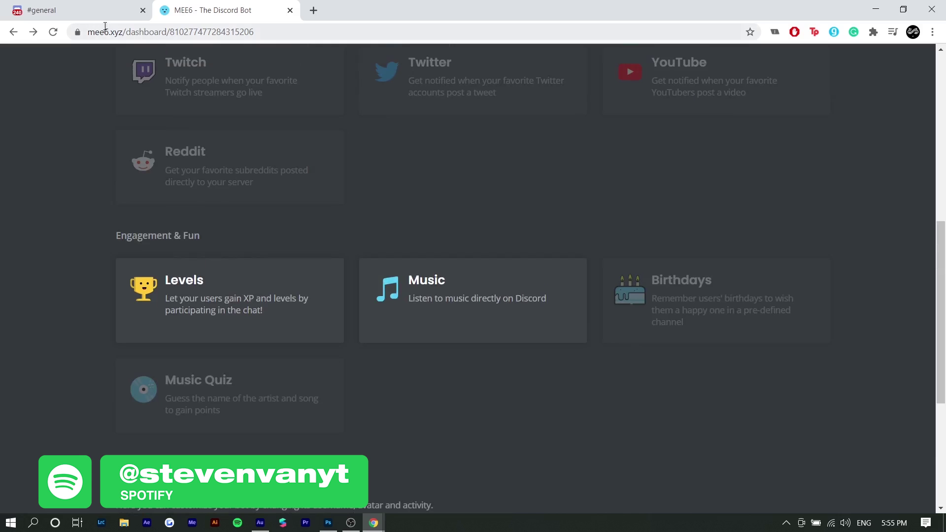
pyautogui.click(98, 11)
pyautogui.click(74, 327)
pyautogui.scroll(-3, 93, 350)
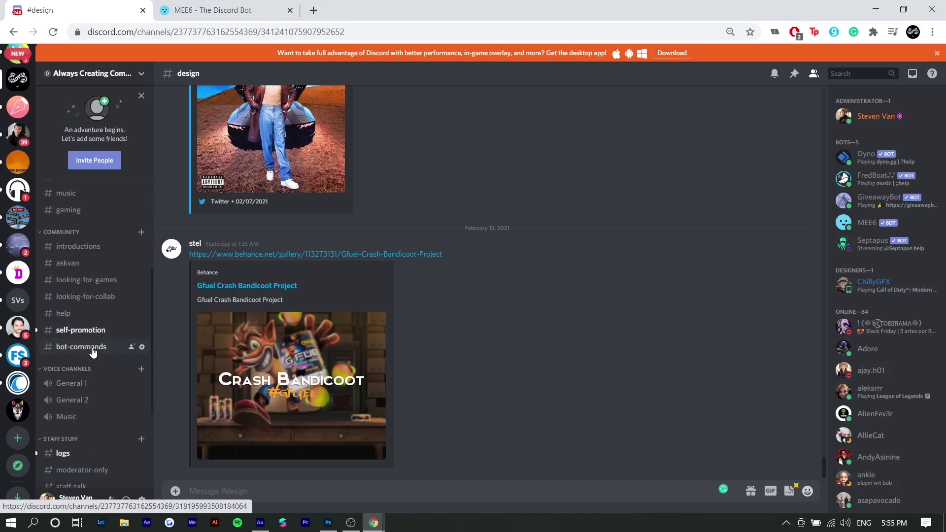
pyautogui.click(93, 351)
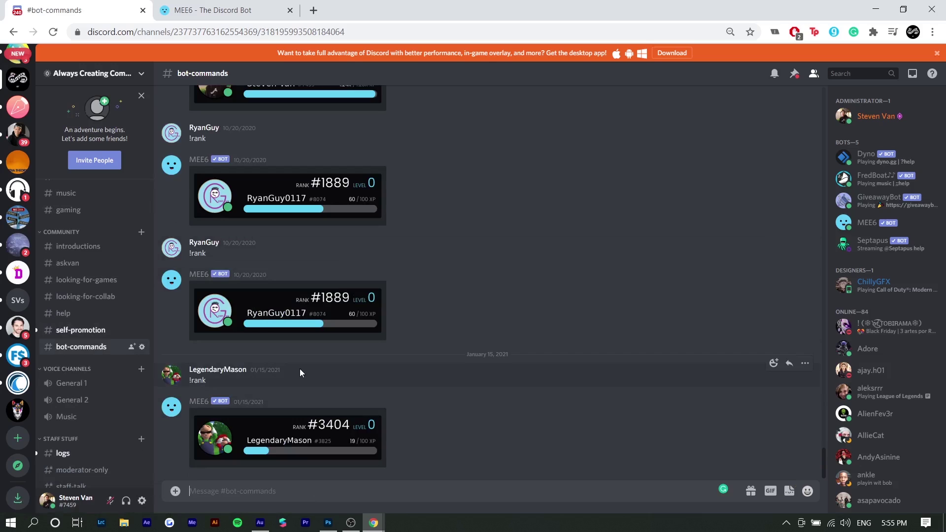
pyautogui.scroll(2, 299, 369)
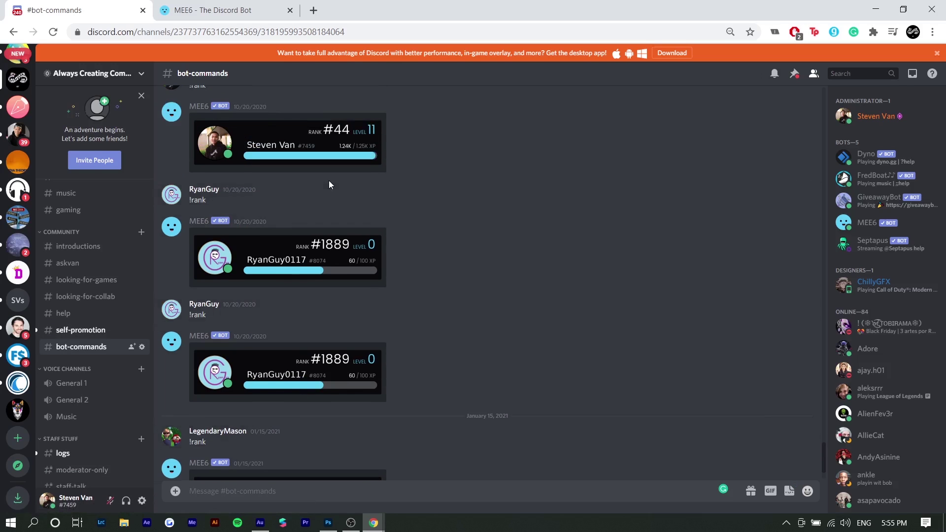
pyautogui.scroll(2, 320, 202)
# - Return to the MEE6 dashboard, browse its plugins, and review the Premium plans offered for the YouTube connector
pyautogui.hotkey('ctrl', 'Tab')
pyautogui.scroll(-9, 389, 315)
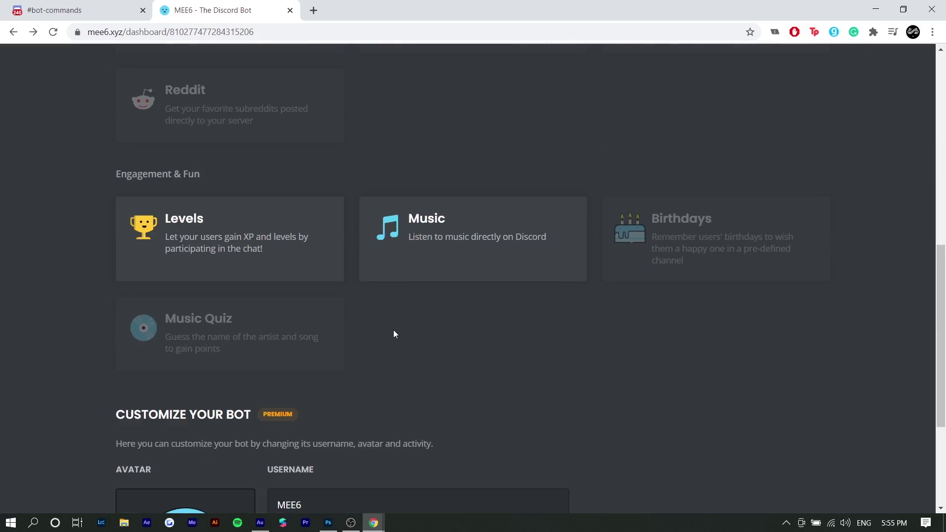
pyautogui.scroll(7, 393, 330)
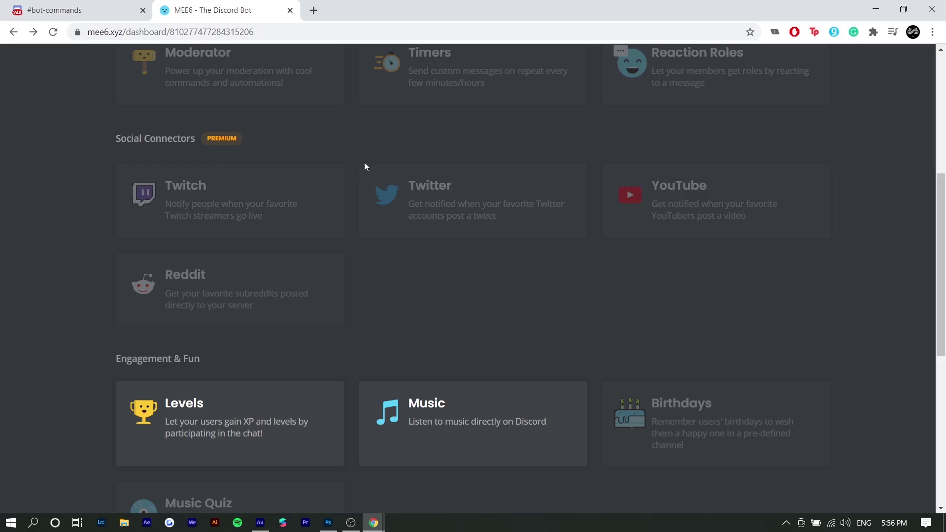
pyautogui.scroll(4, 672, 318)
pyautogui.click(682, 391)
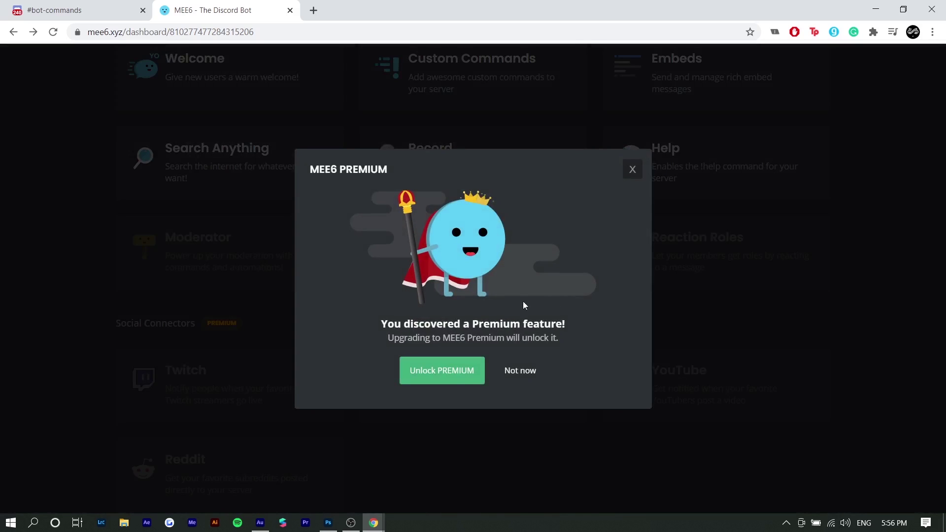
pyautogui.click(462, 377)
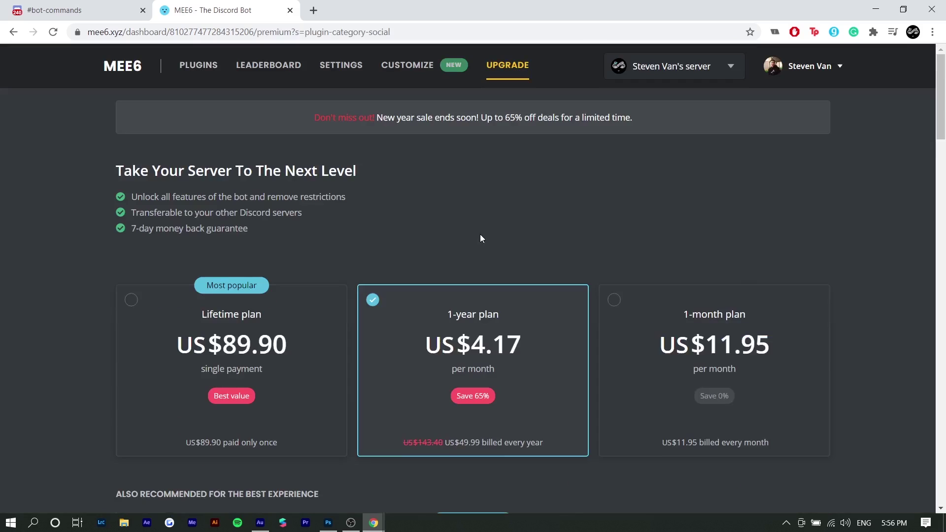
pyautogui.scroll(-2, 481, 236)
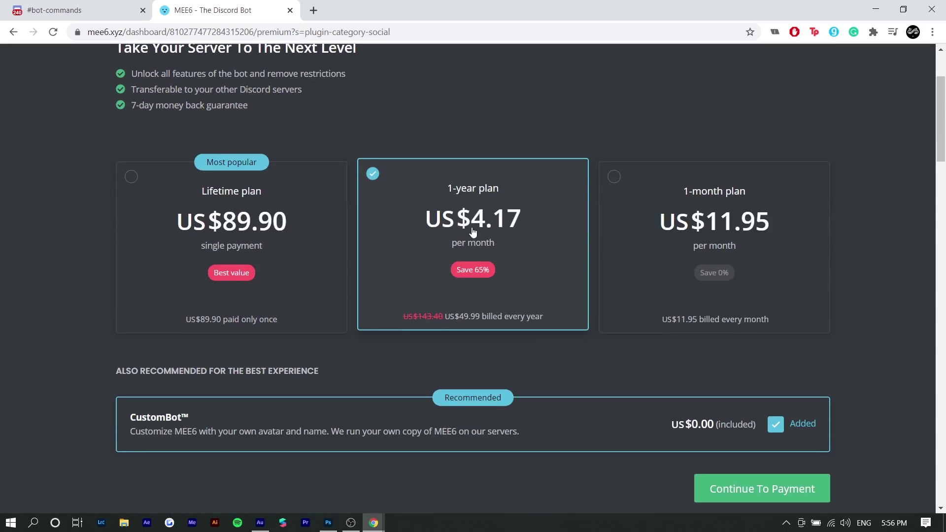
pyautogui.scroll(1, 474, 236)
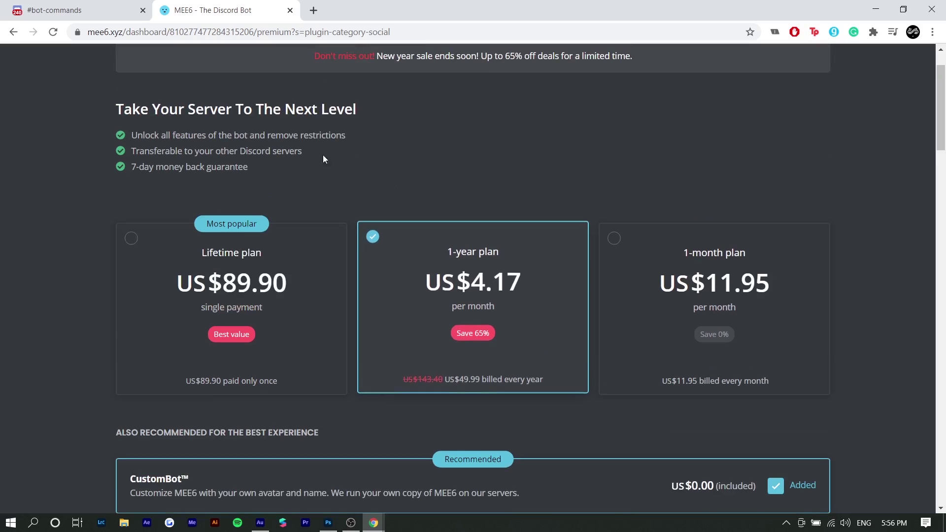
# - Switch back to Discord and look through MEE6's new-video announcements in the news channel of Always Creating Community
pyautogui.click(39, 7)
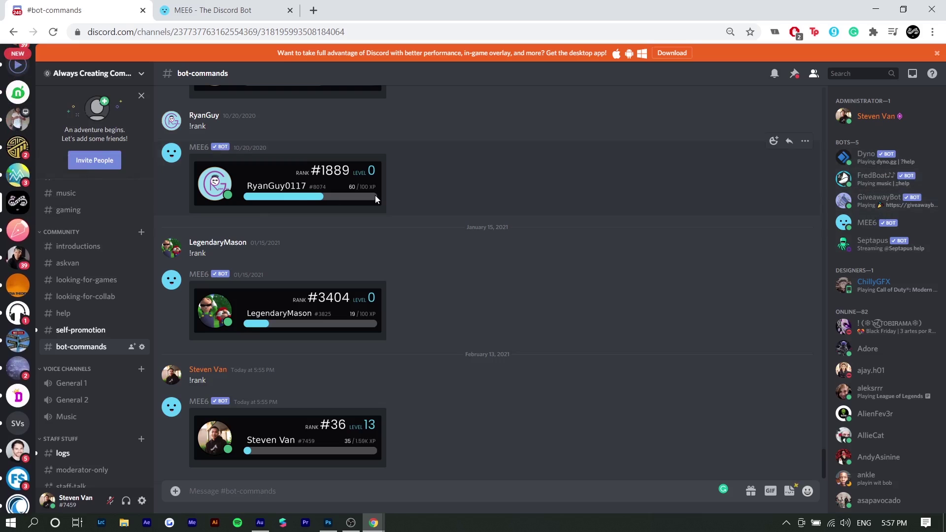
pyautogui.scroll(1, 77, 227)
pyautogui.scroll(2, 77, 228)
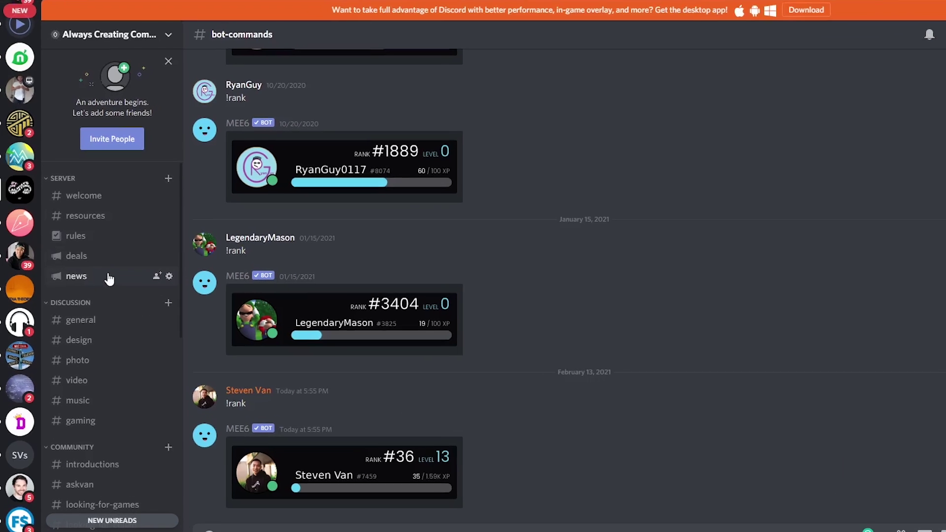
pyautogui.click(109, 278)
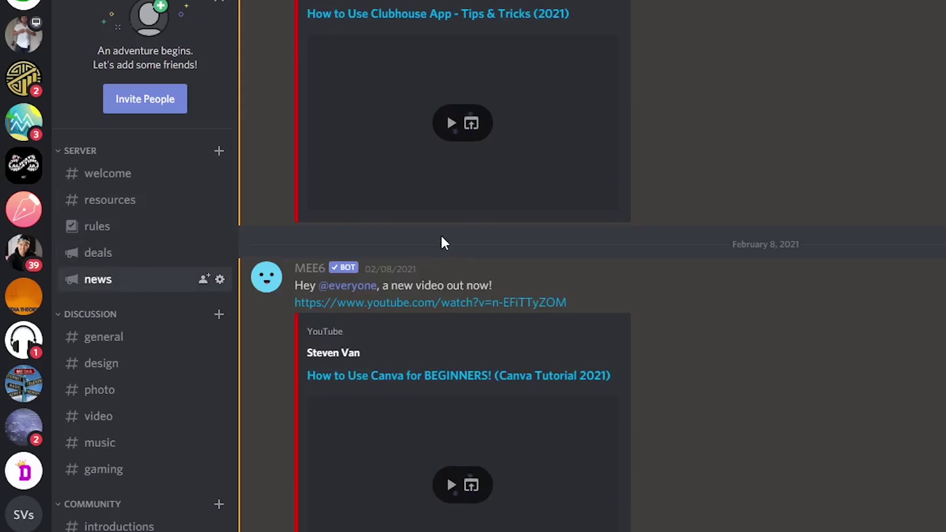
pyautogui.scroll(7, 274, 281)
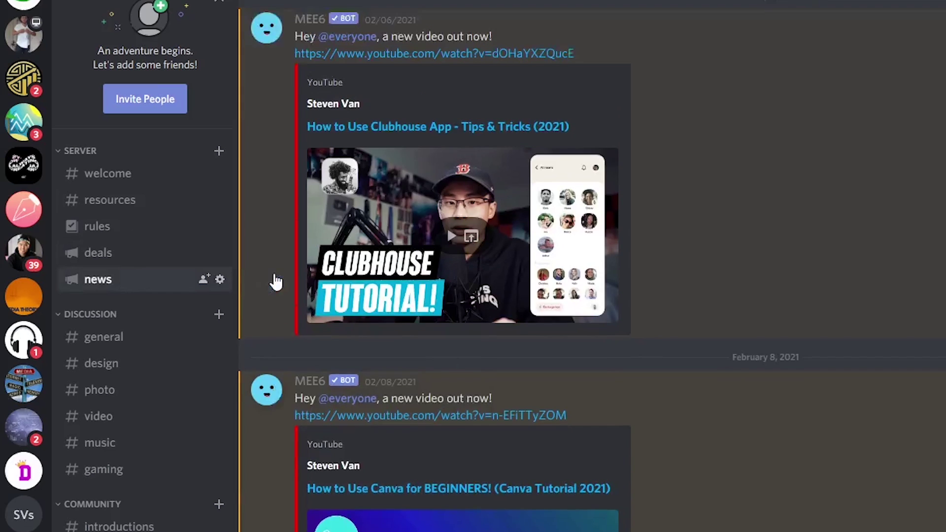
pyautogui.scroll(1, 279, 242)
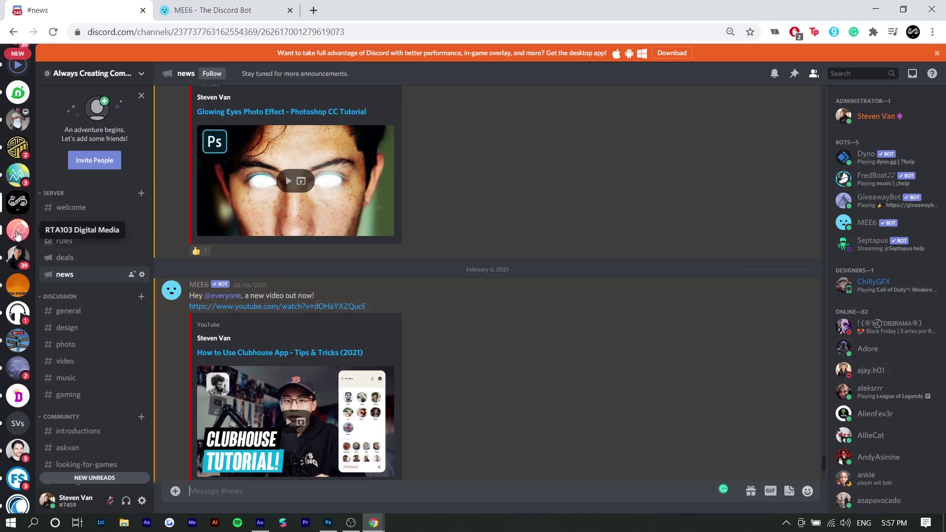
# - Return to the new community server and check the custom emoji page in its server settings
pyautogui.scroll(8, 17, 235)
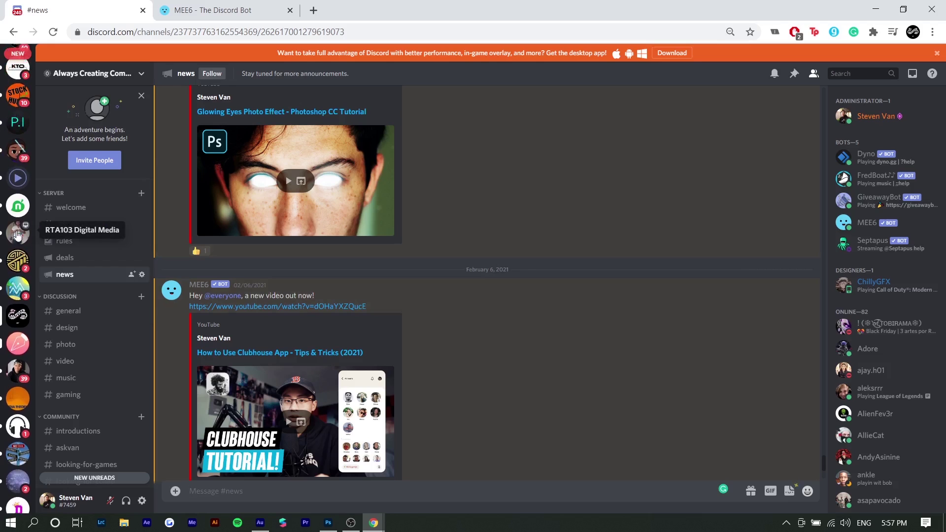
pyautogui.click(17, 148)
pyautogui.click(130, 80)
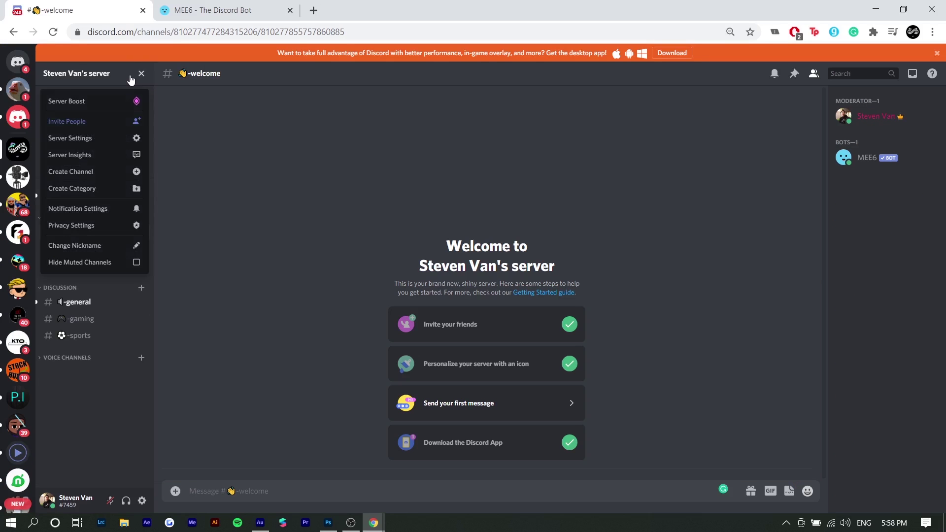
pyautogui.click(93, 138)
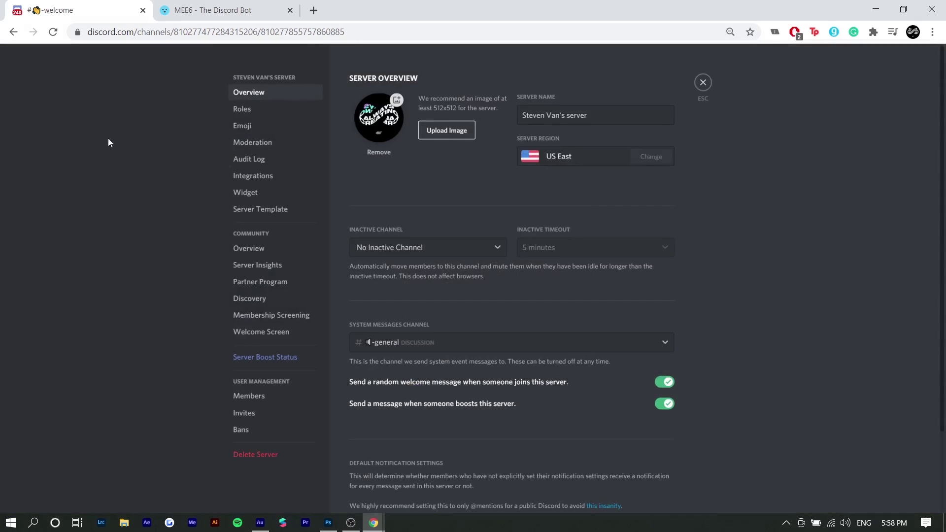
pyautogui.click(235, 129)
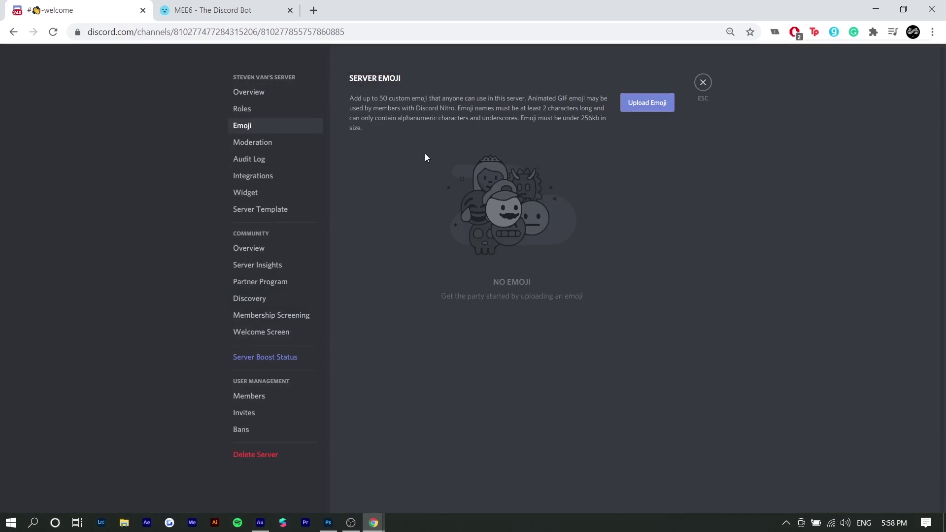
pyautogui.press('Escape')
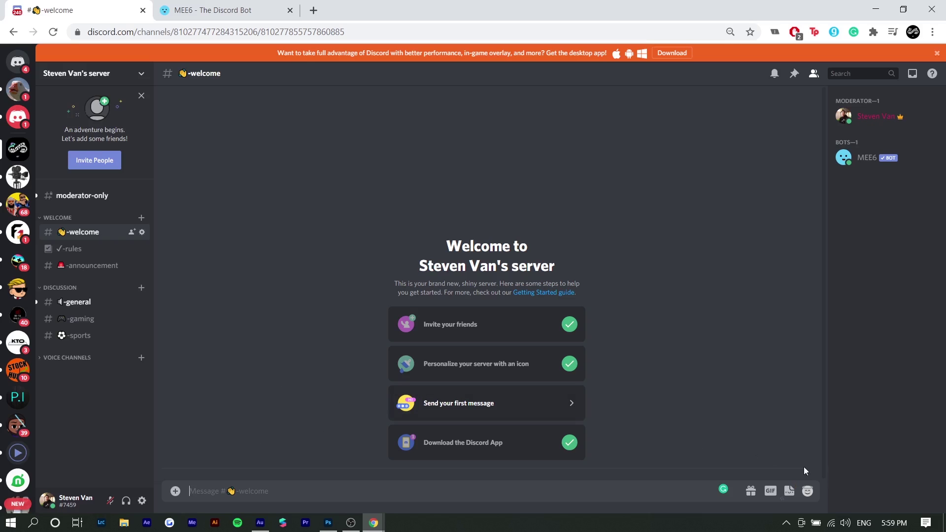
# - Browse the custom emoji of the joined servers in the welcome channel's emoji picker, including those of Always Creating Community
pyautogui.click(808, 496)
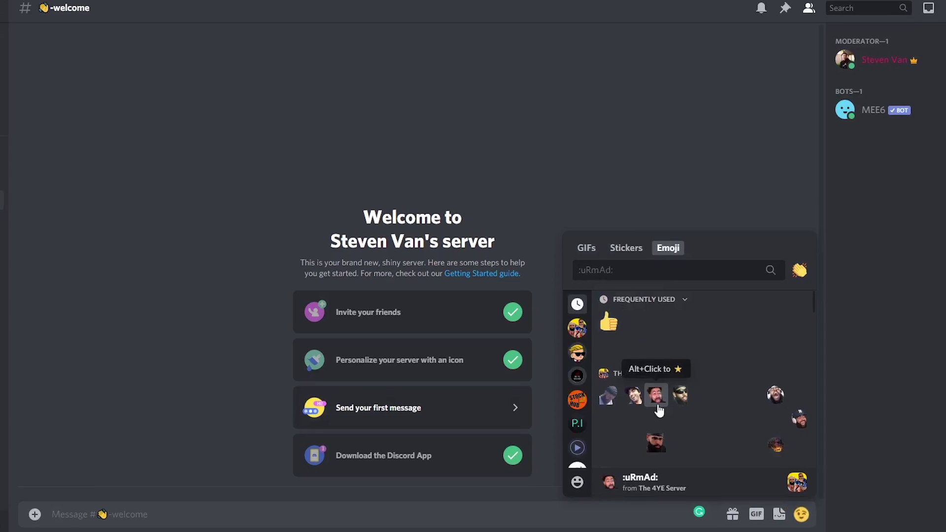
pyautogui.scroll(-2, 659, 411)
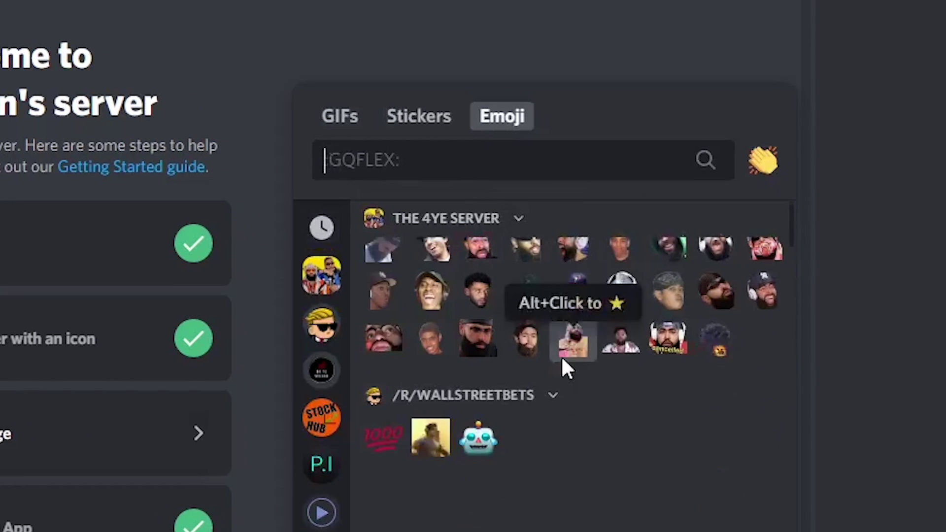
pyautogui.click(571, 245)
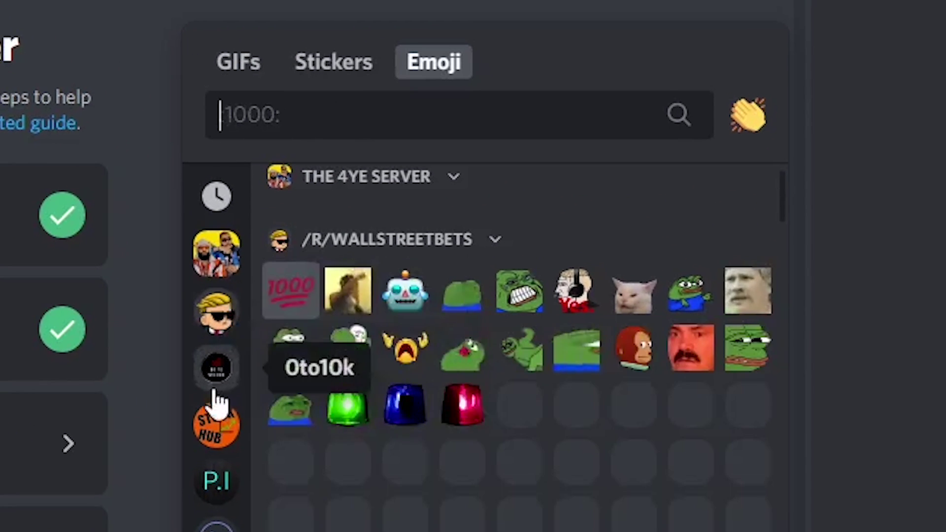
pyautogui.scroll(-10, 295, 228)
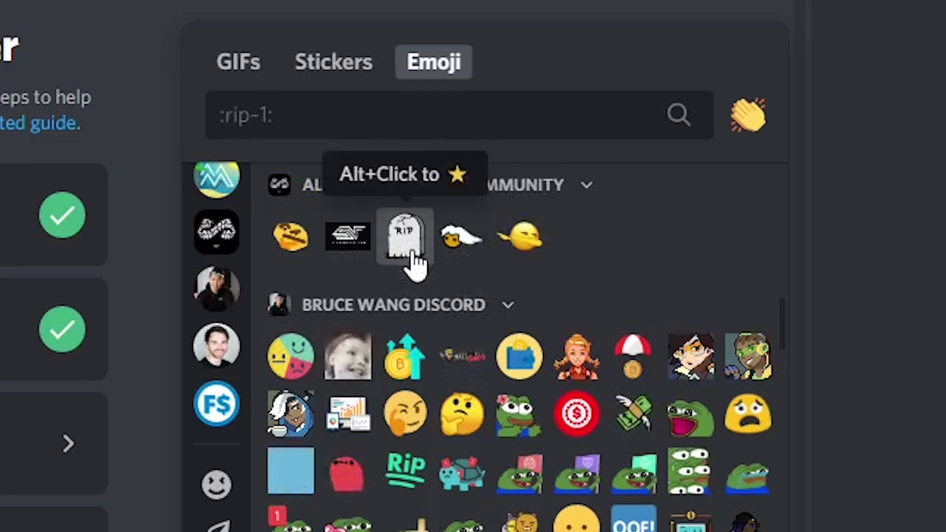
pyautogui.scroll(-2, 379, 394)
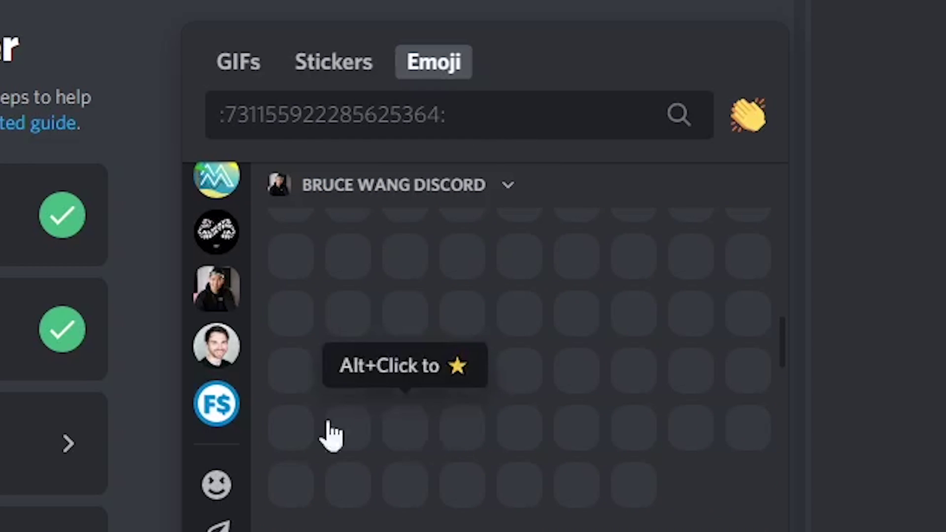
pyautogui.click(217, 409)
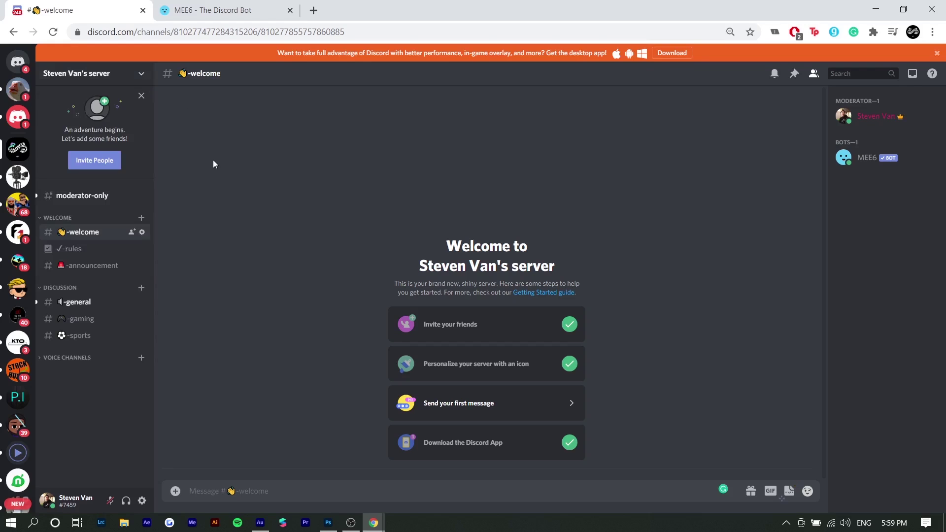
# - Generate a new server invite link set to never expire with no limit on uses, and copy it
pyautogui.click(101, 162)
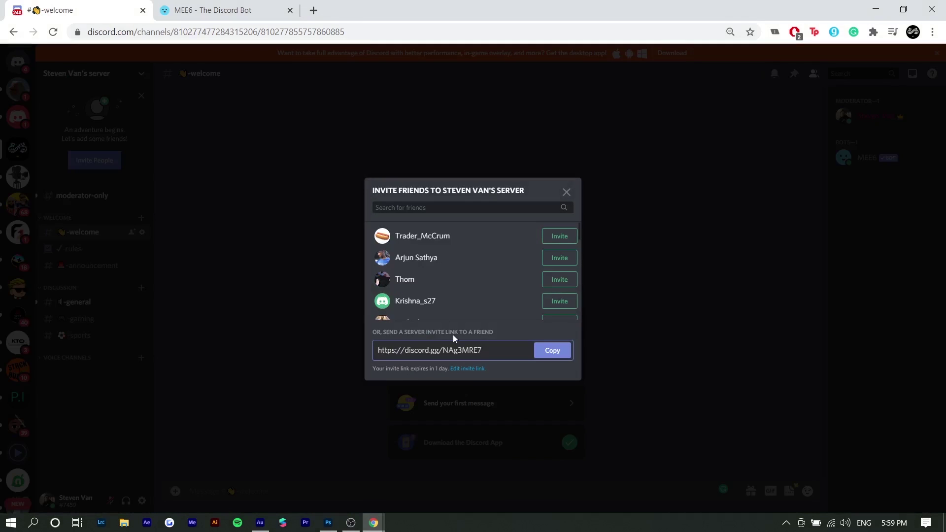
pyautogui.click(466, 369)
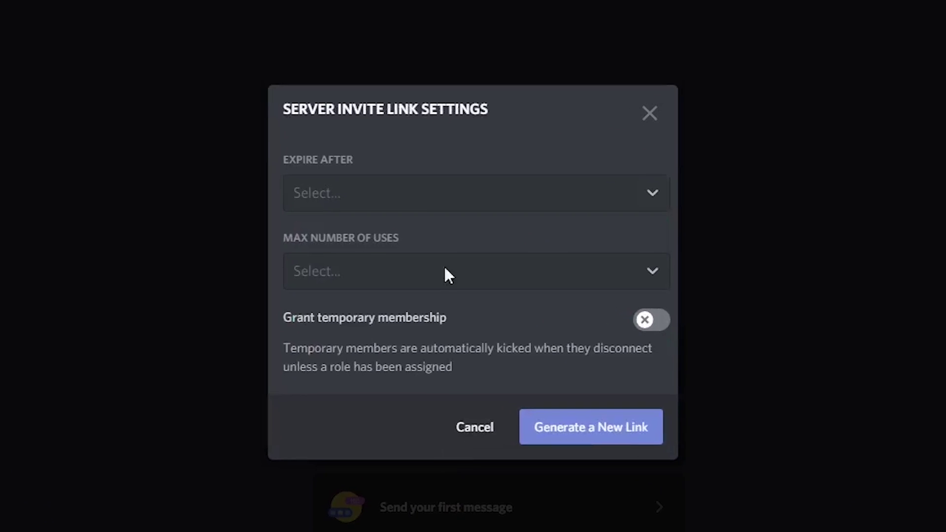
pyautogui.click(438, 236)
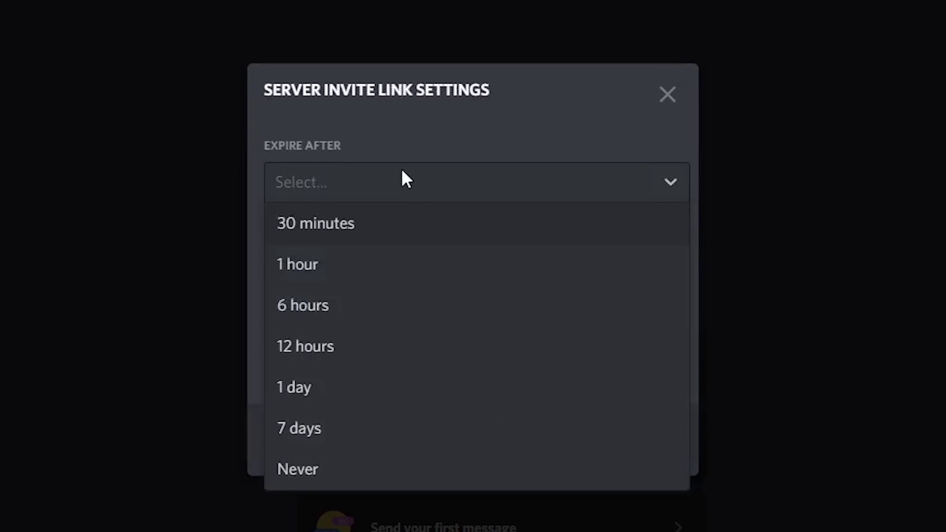
pyautogui.click(339, 474)
pyautogui.click(325, 268)
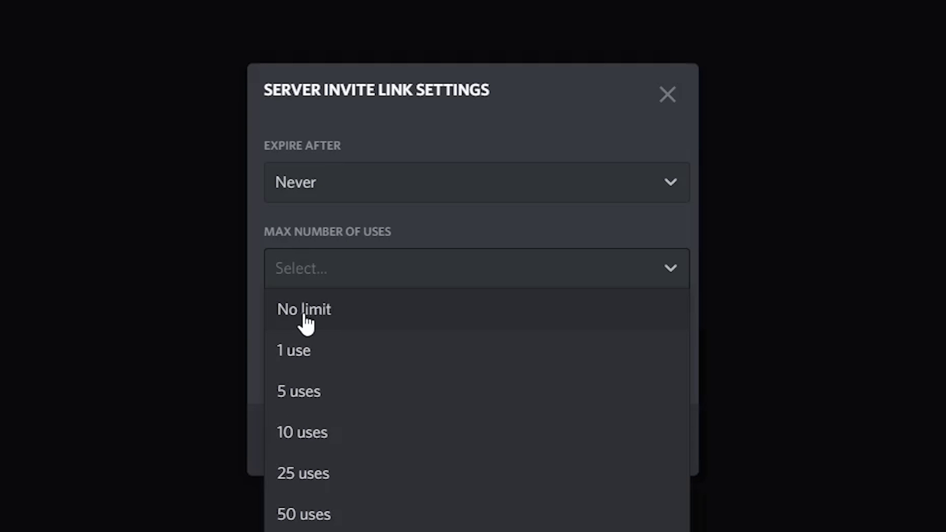
pyautogui.click(306, 324)
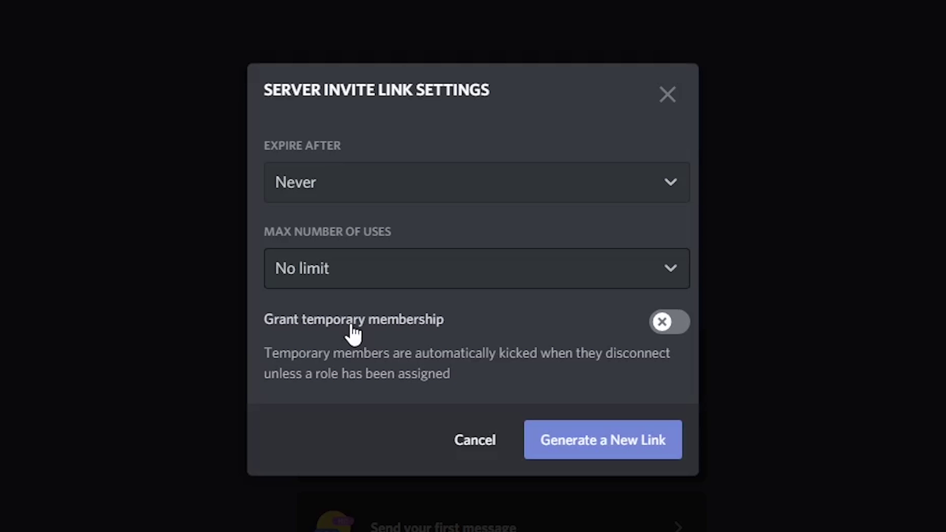
pyautogui.click(603, 439)
pyautogui.click(661, 420)
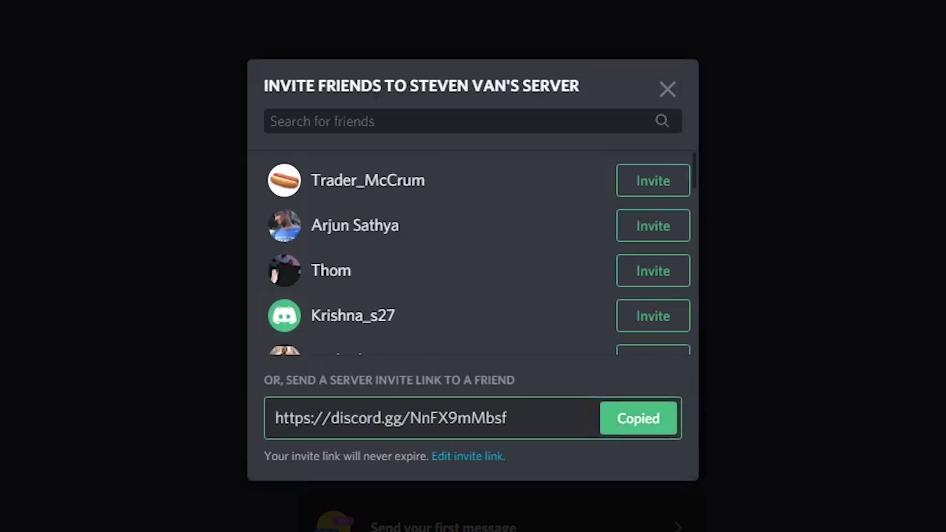